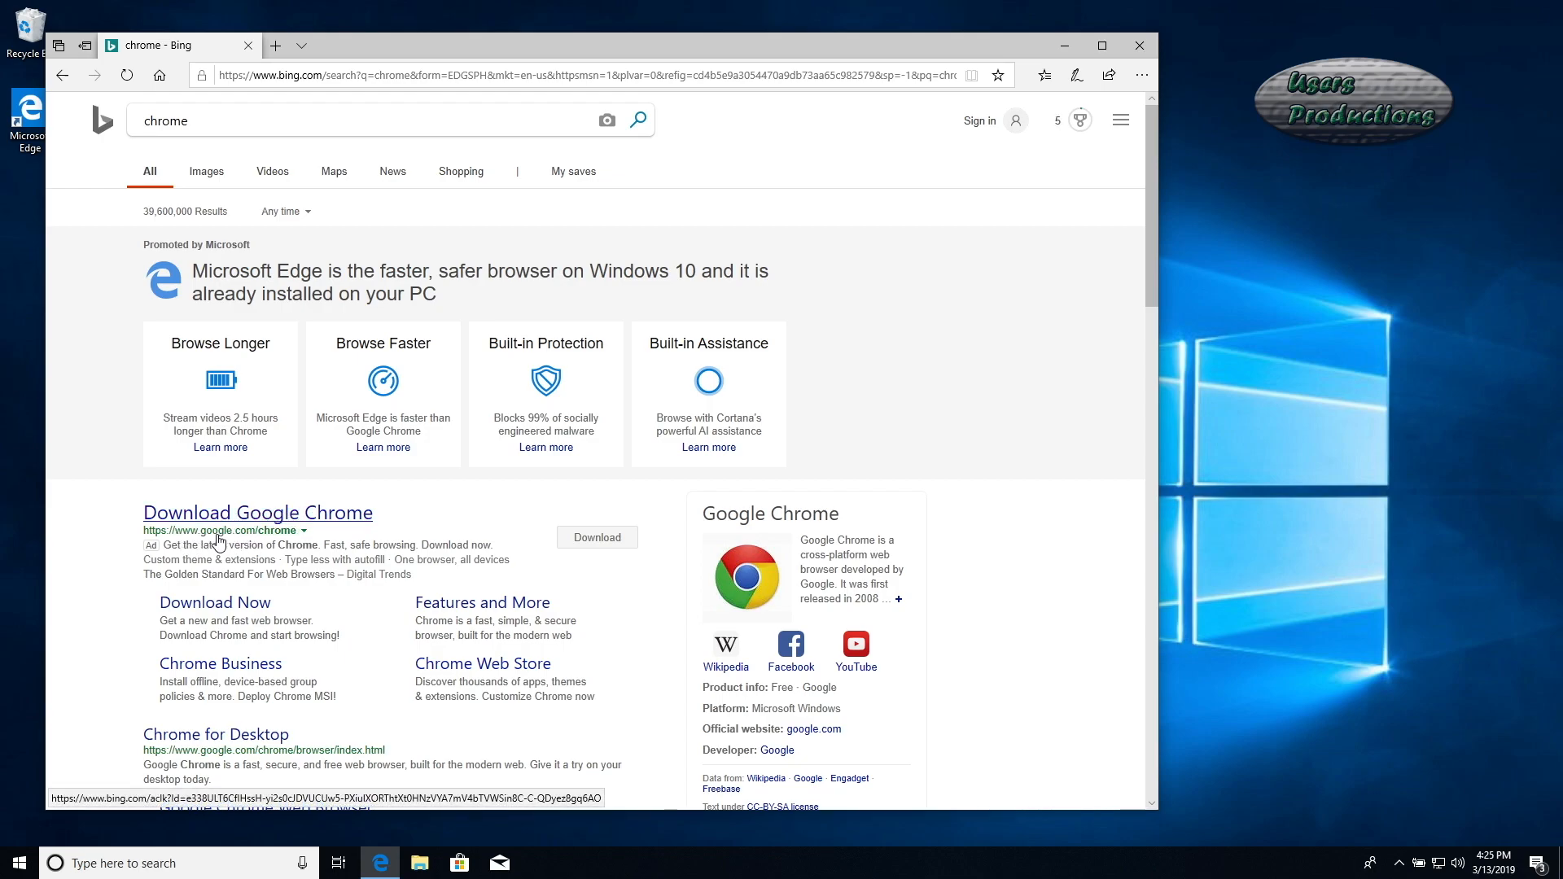
Download the Chrome for Windows installer from the Google Chrome website, accepting the terms of service, and save ChromeSetup.exe
click(270, 515)
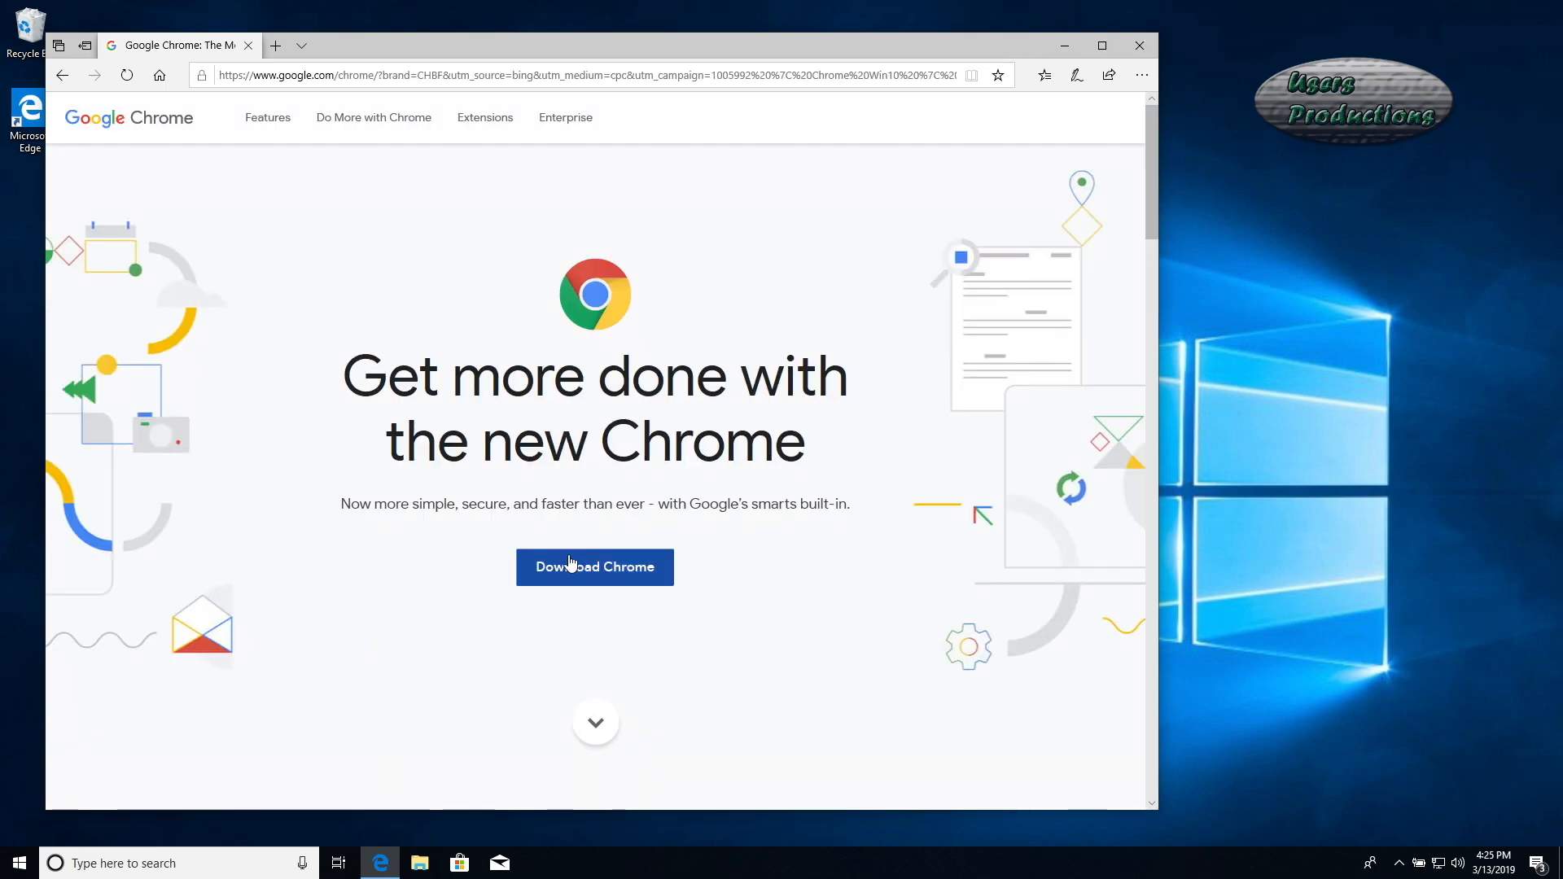
click(596, 570)
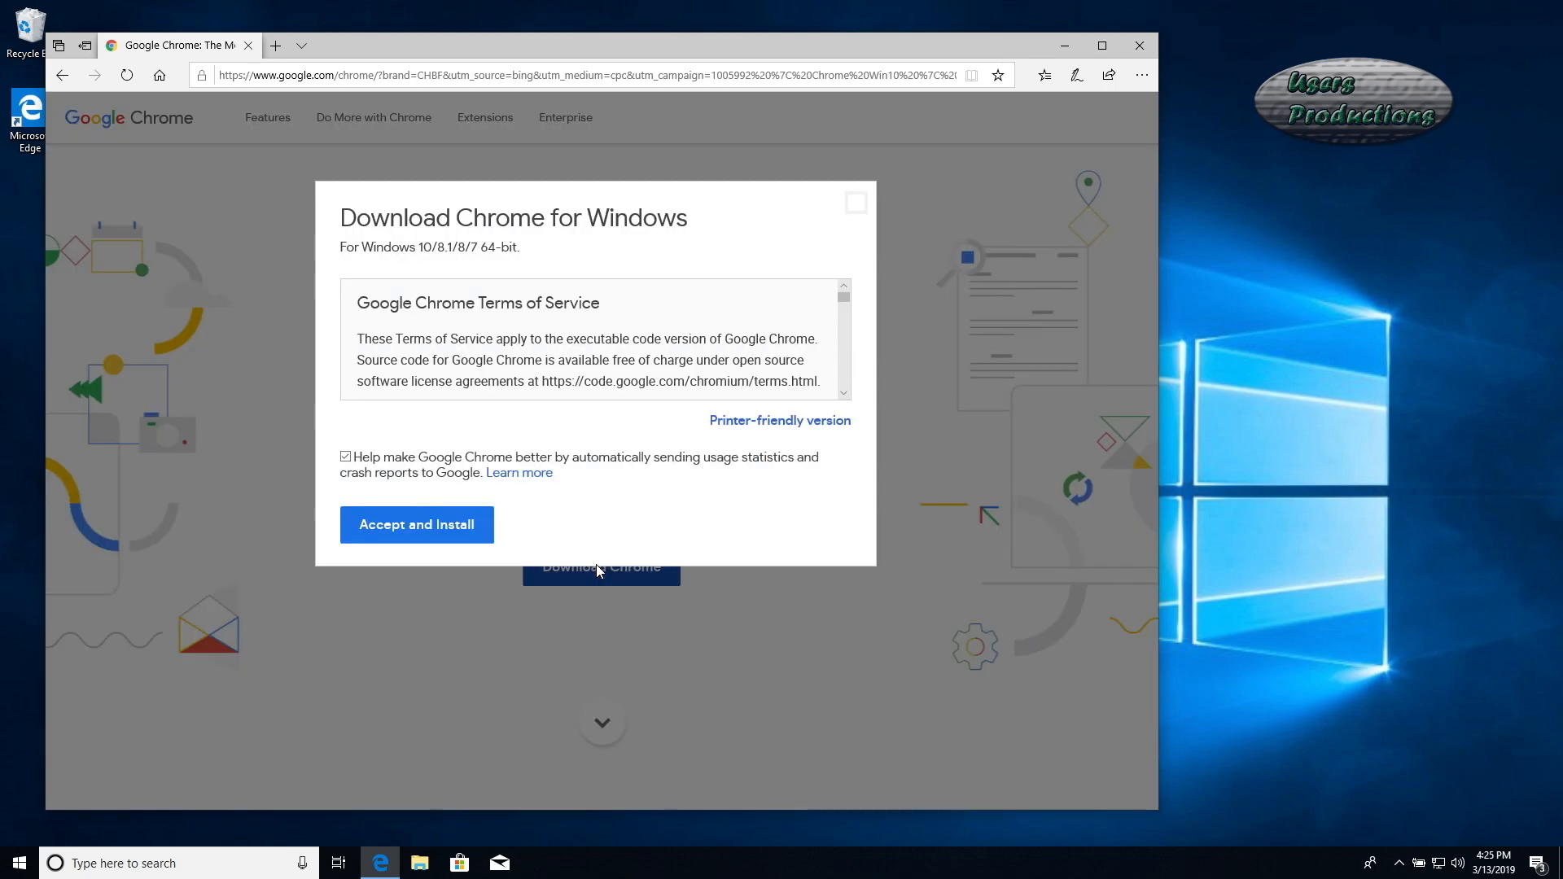
click(446, 530)
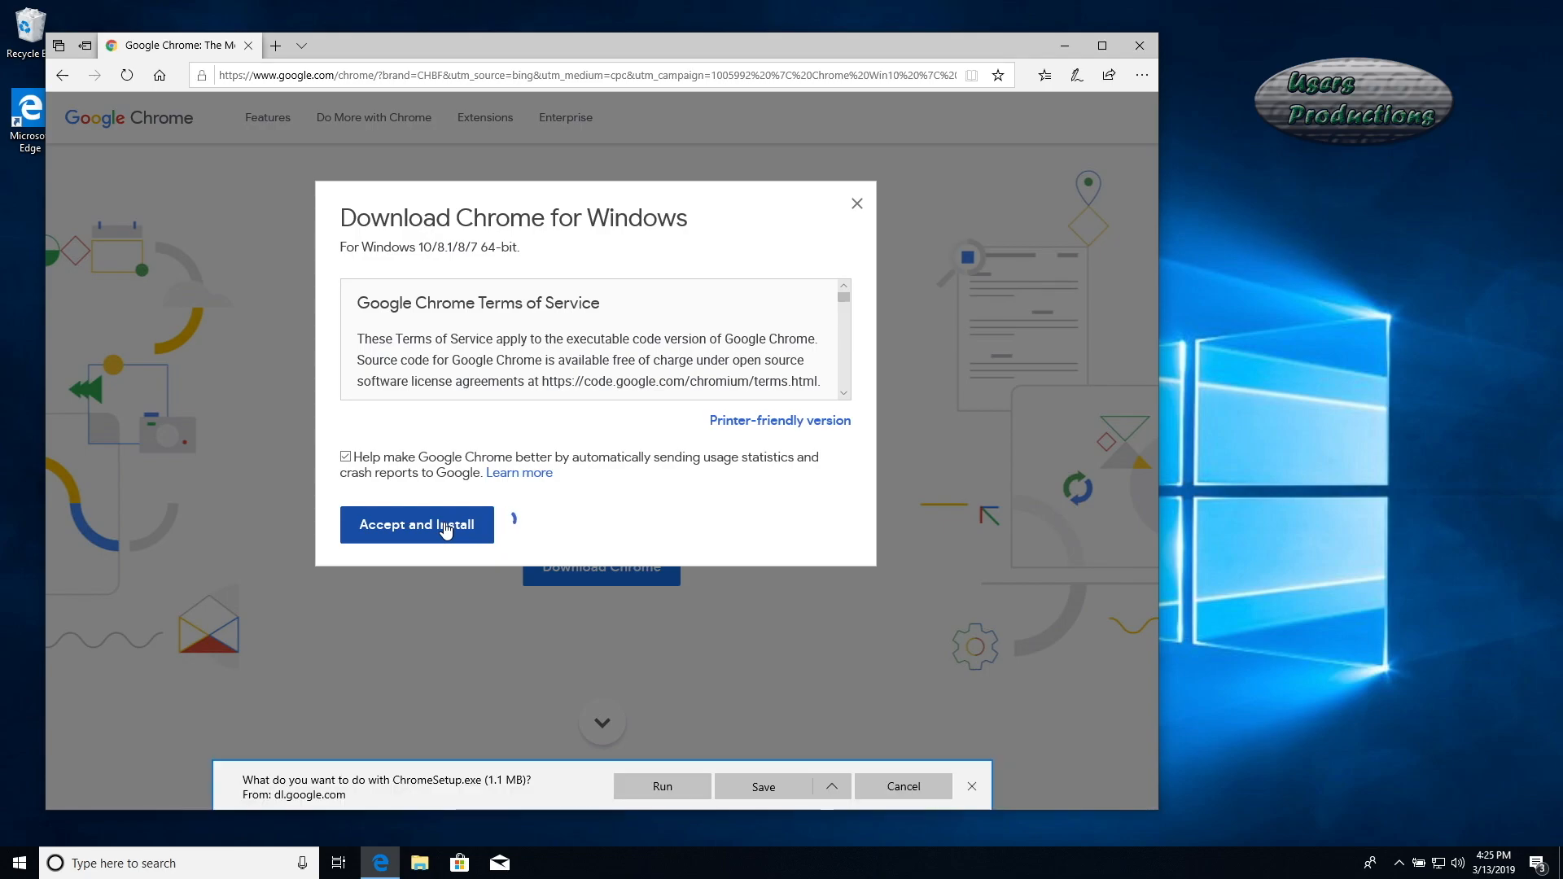
click(761, 784)
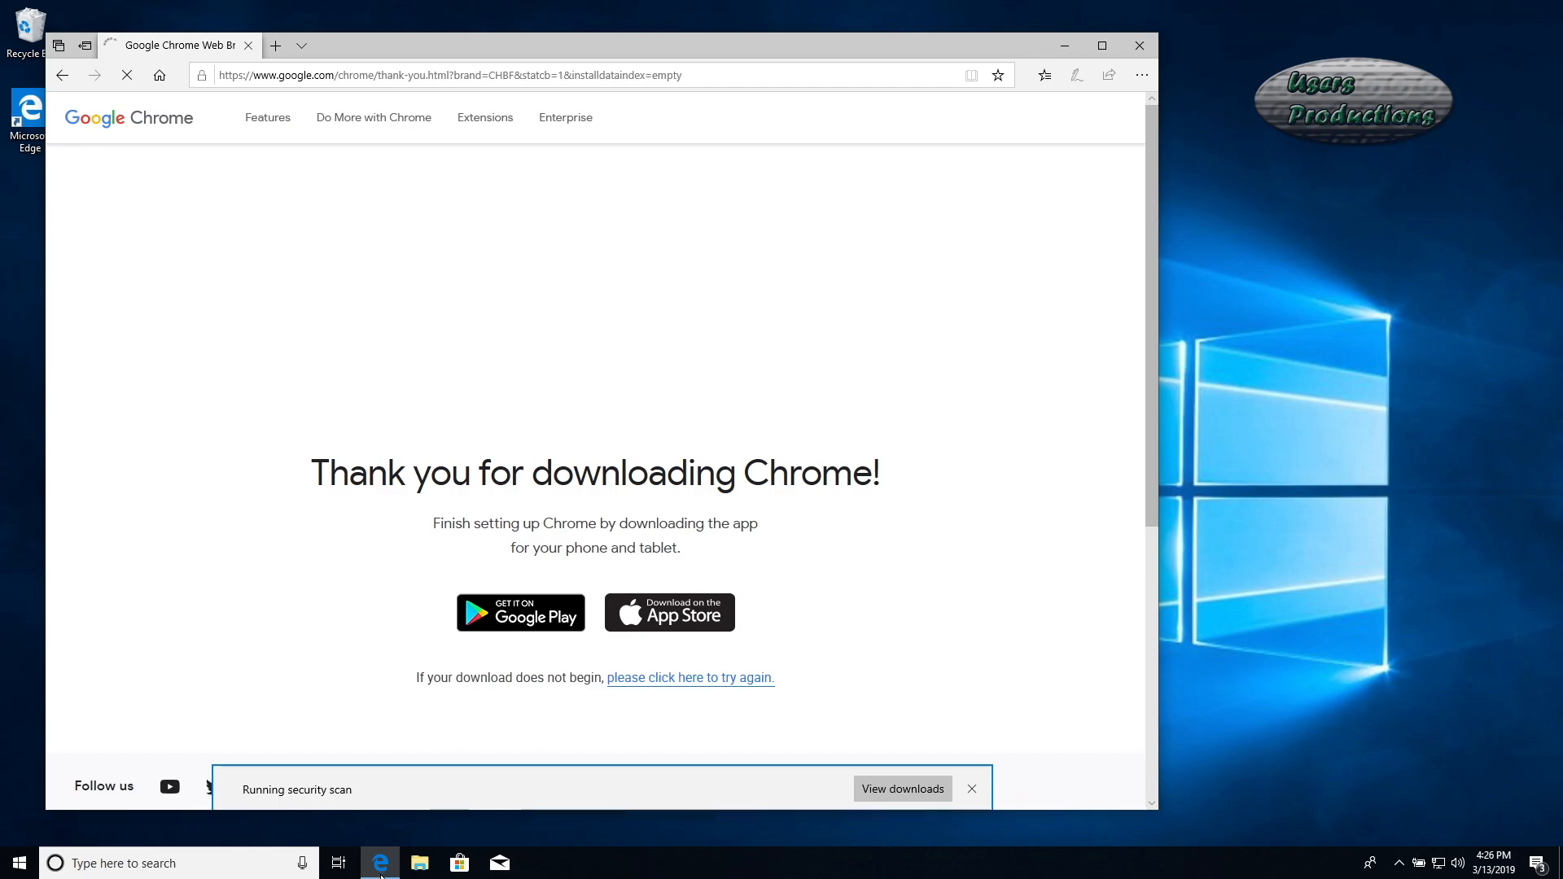
Run ChromeSetup from the Downloads folder as administrator and allow it to make changes to the device
click(420, 864)
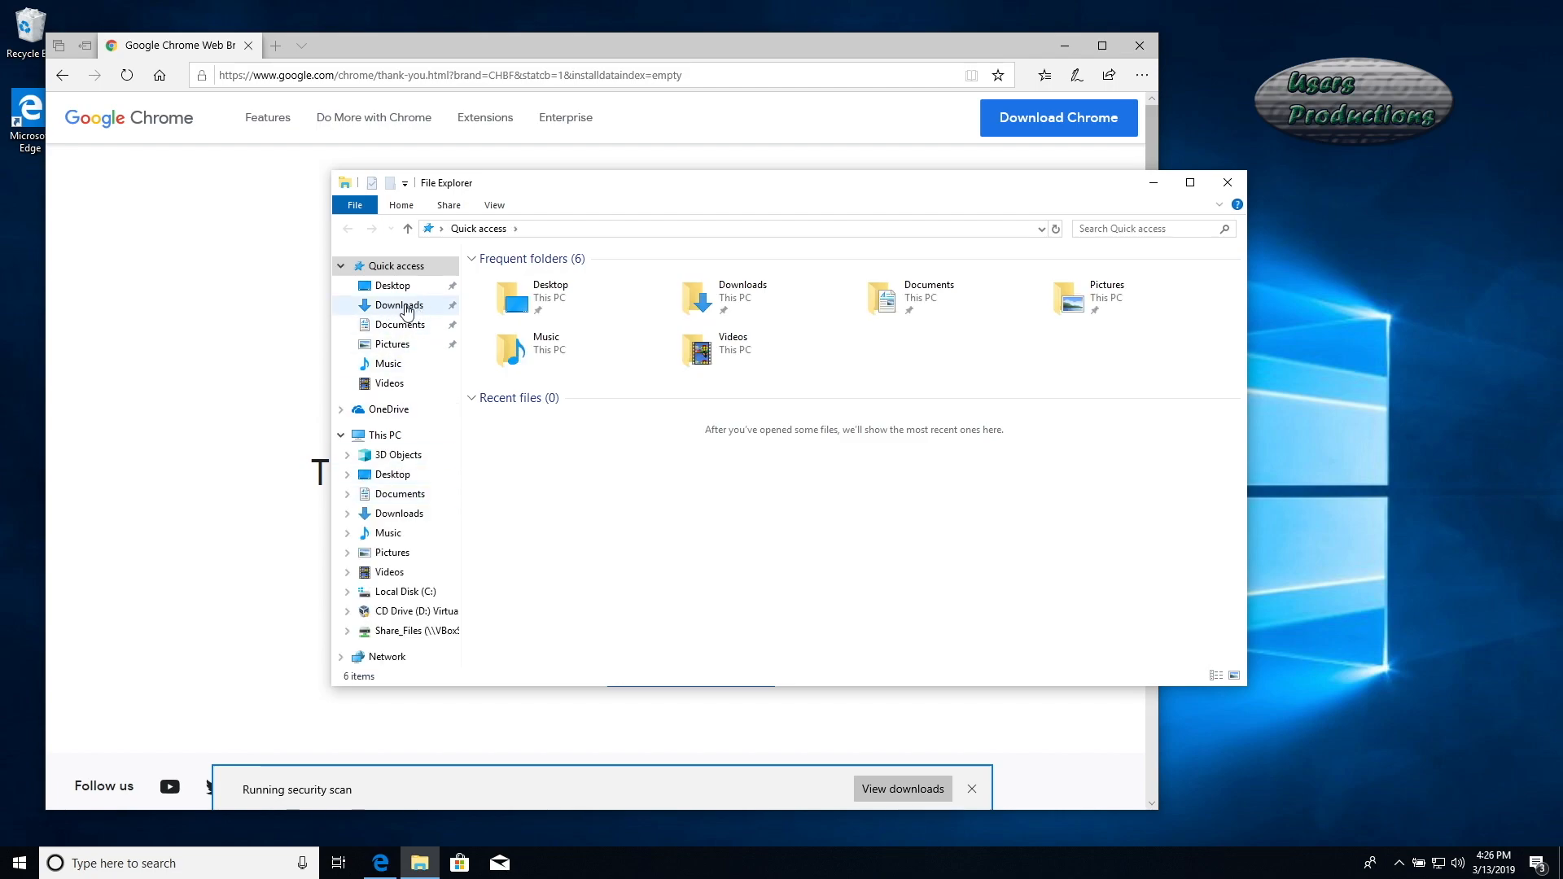
click(397, 307)
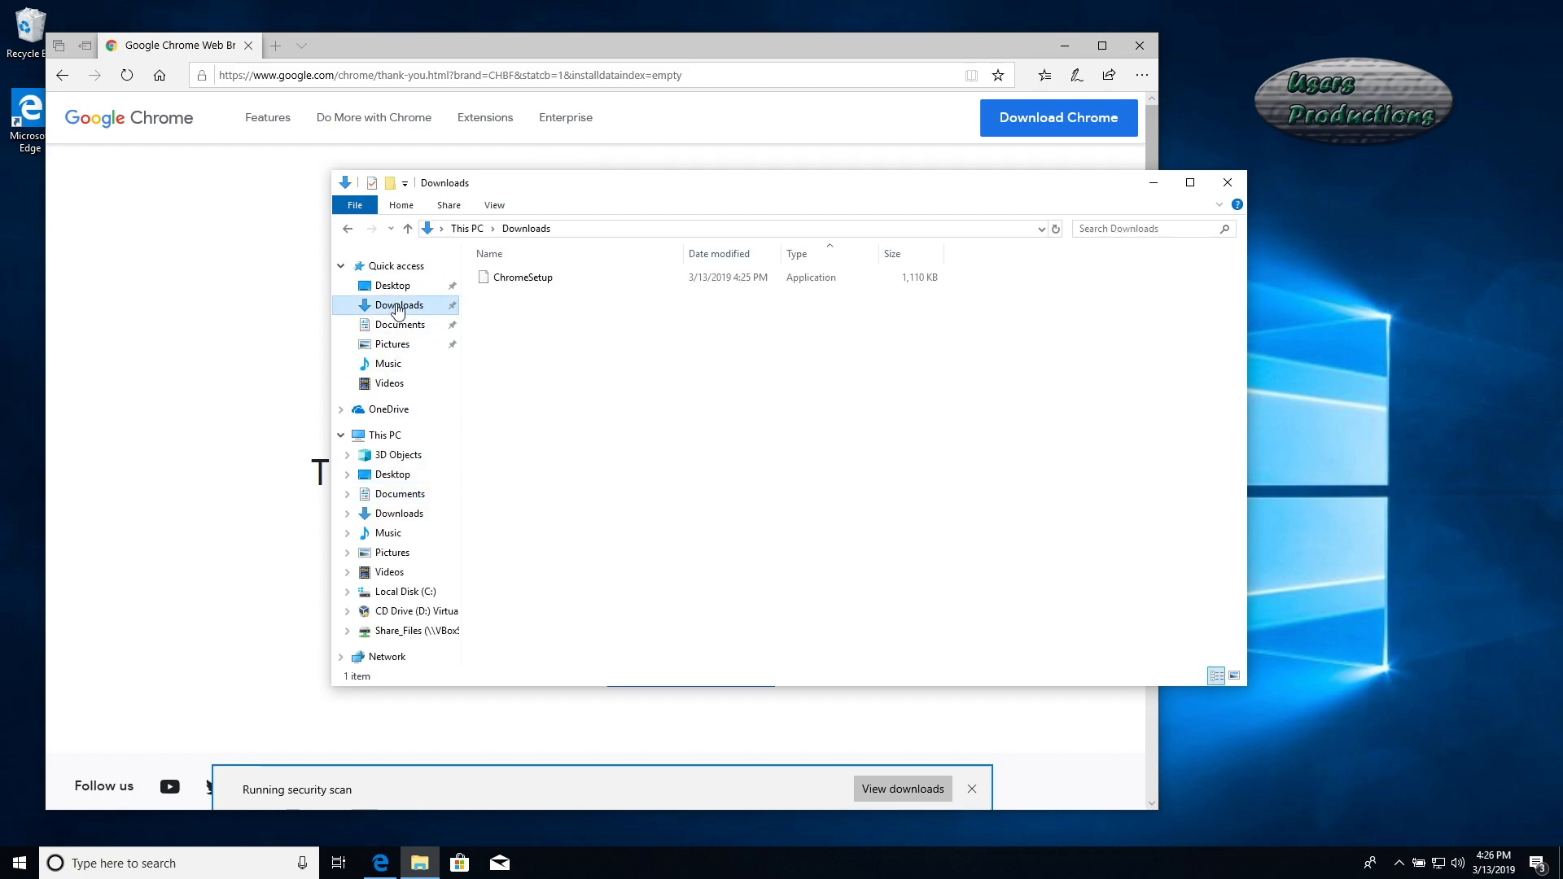
click(528, 279)
right_click(524, 277)
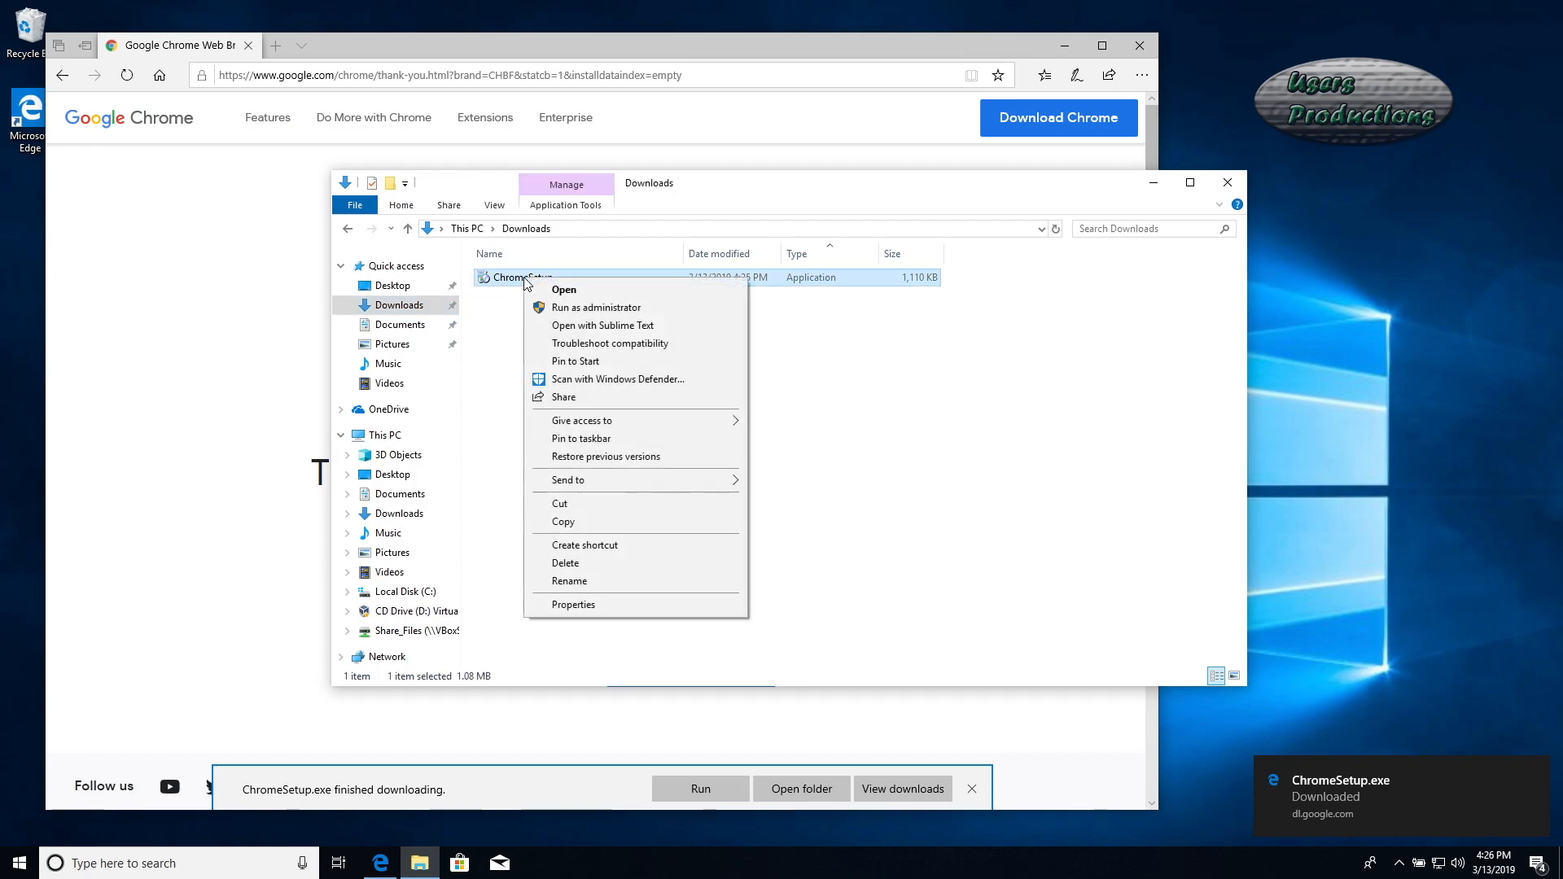
click(594, 309)
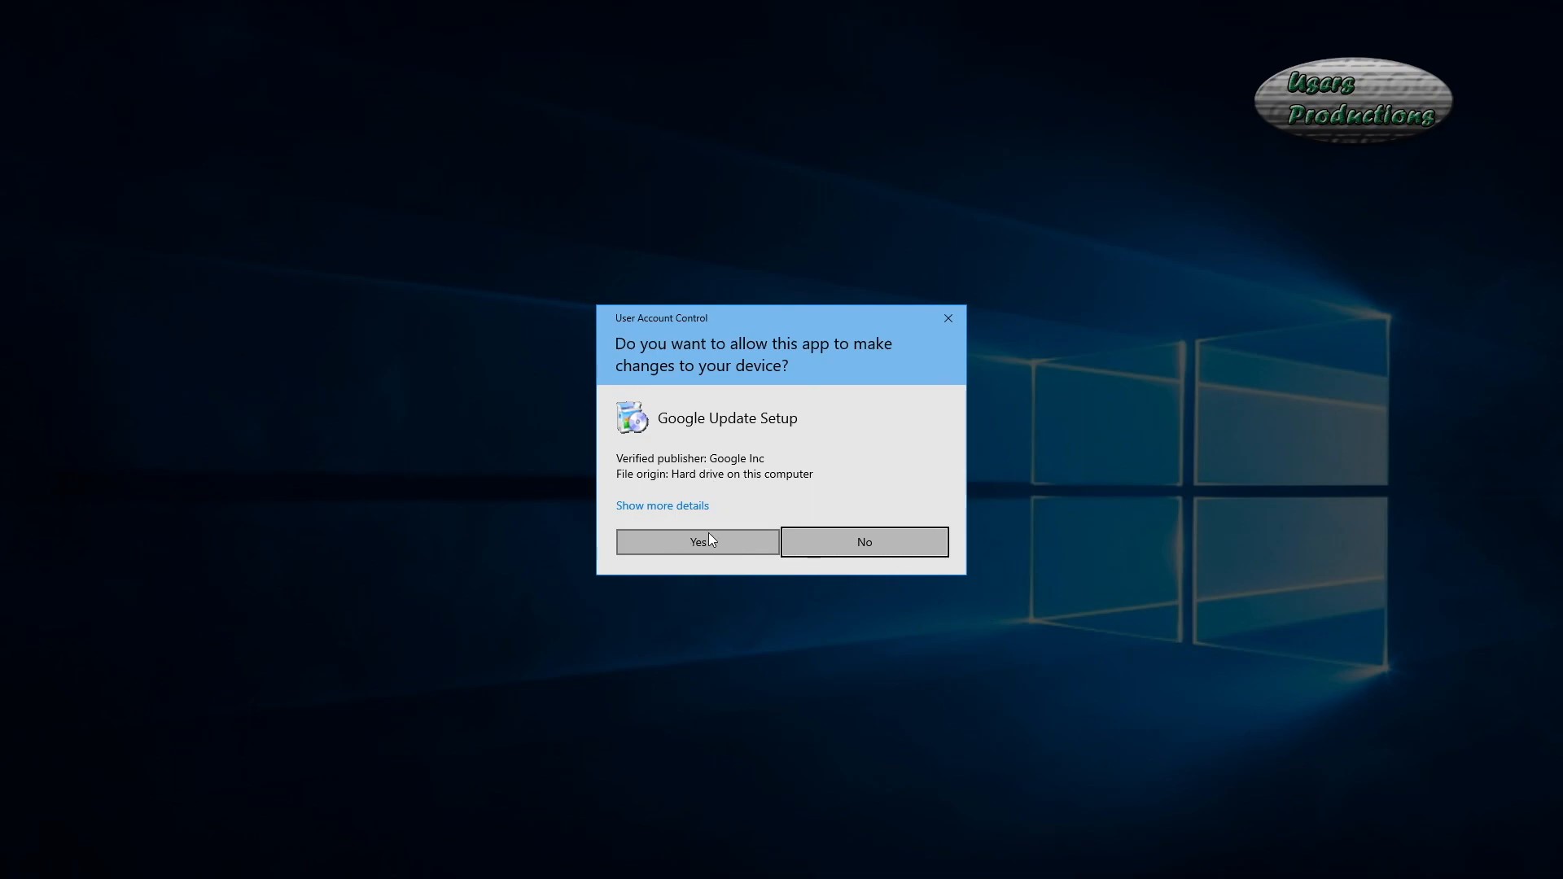
click(708, 542)
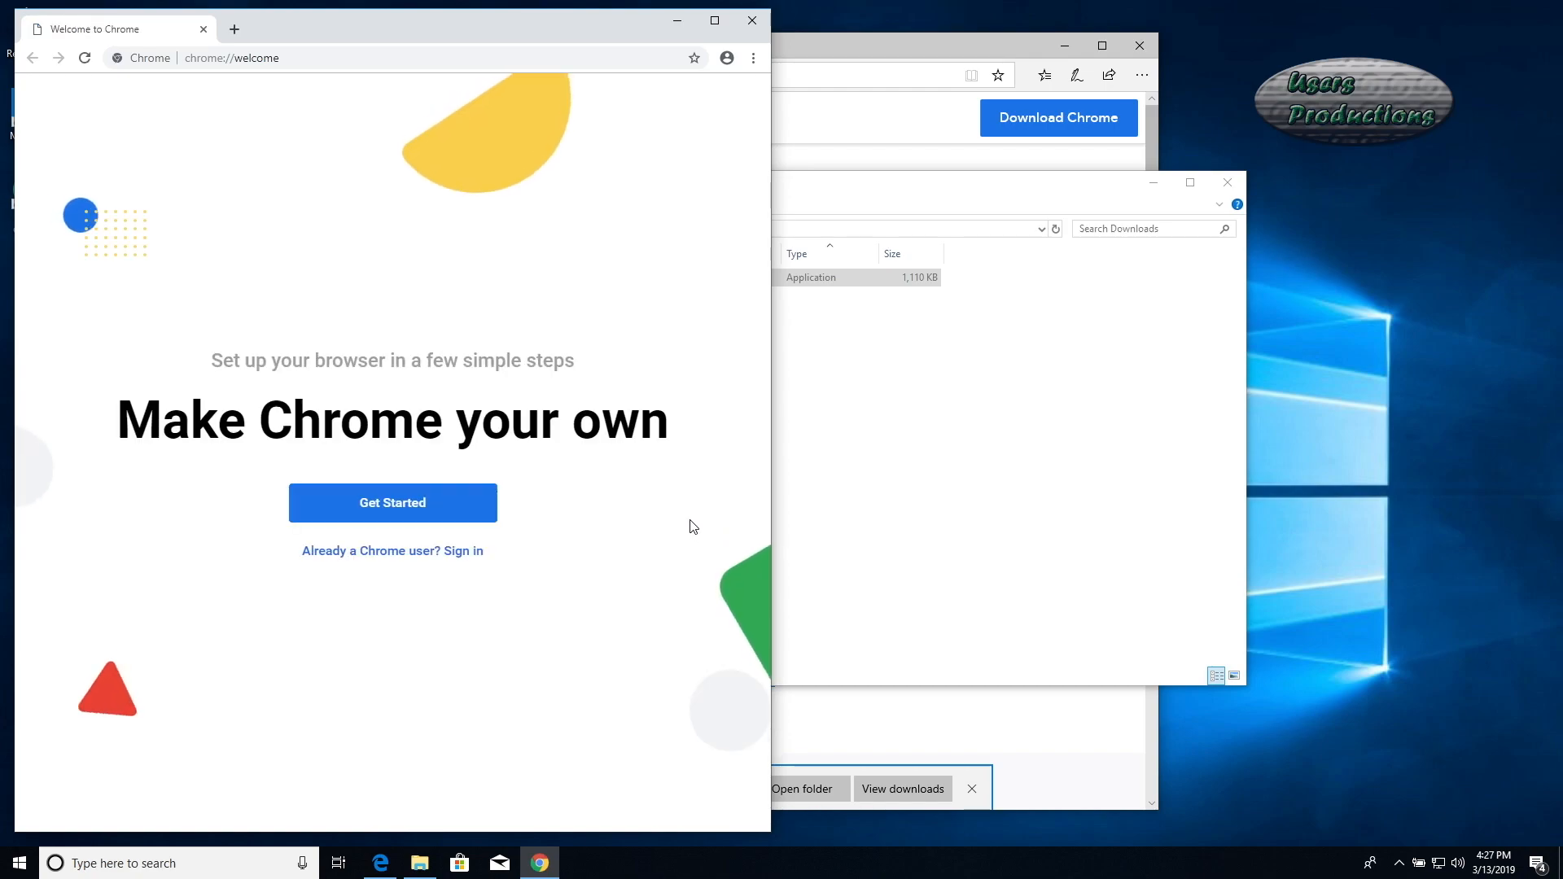
In the newly installed Chrome, search for "selenium ide" and open the seleniumhq.org Selenium IDE page
click(304, 58)
click(305, 58)
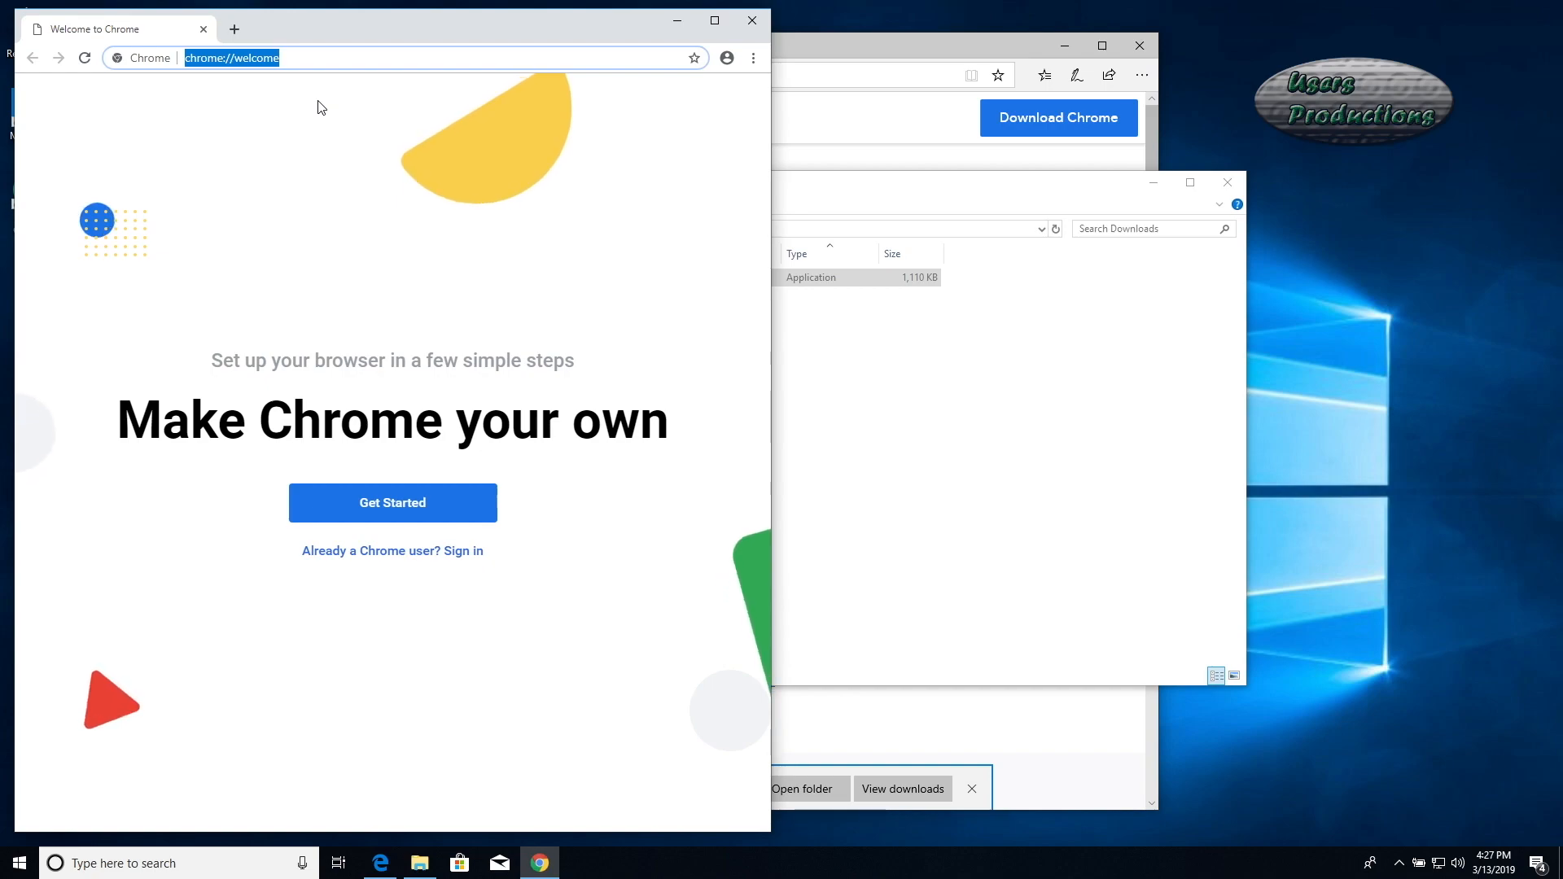
text(selen)
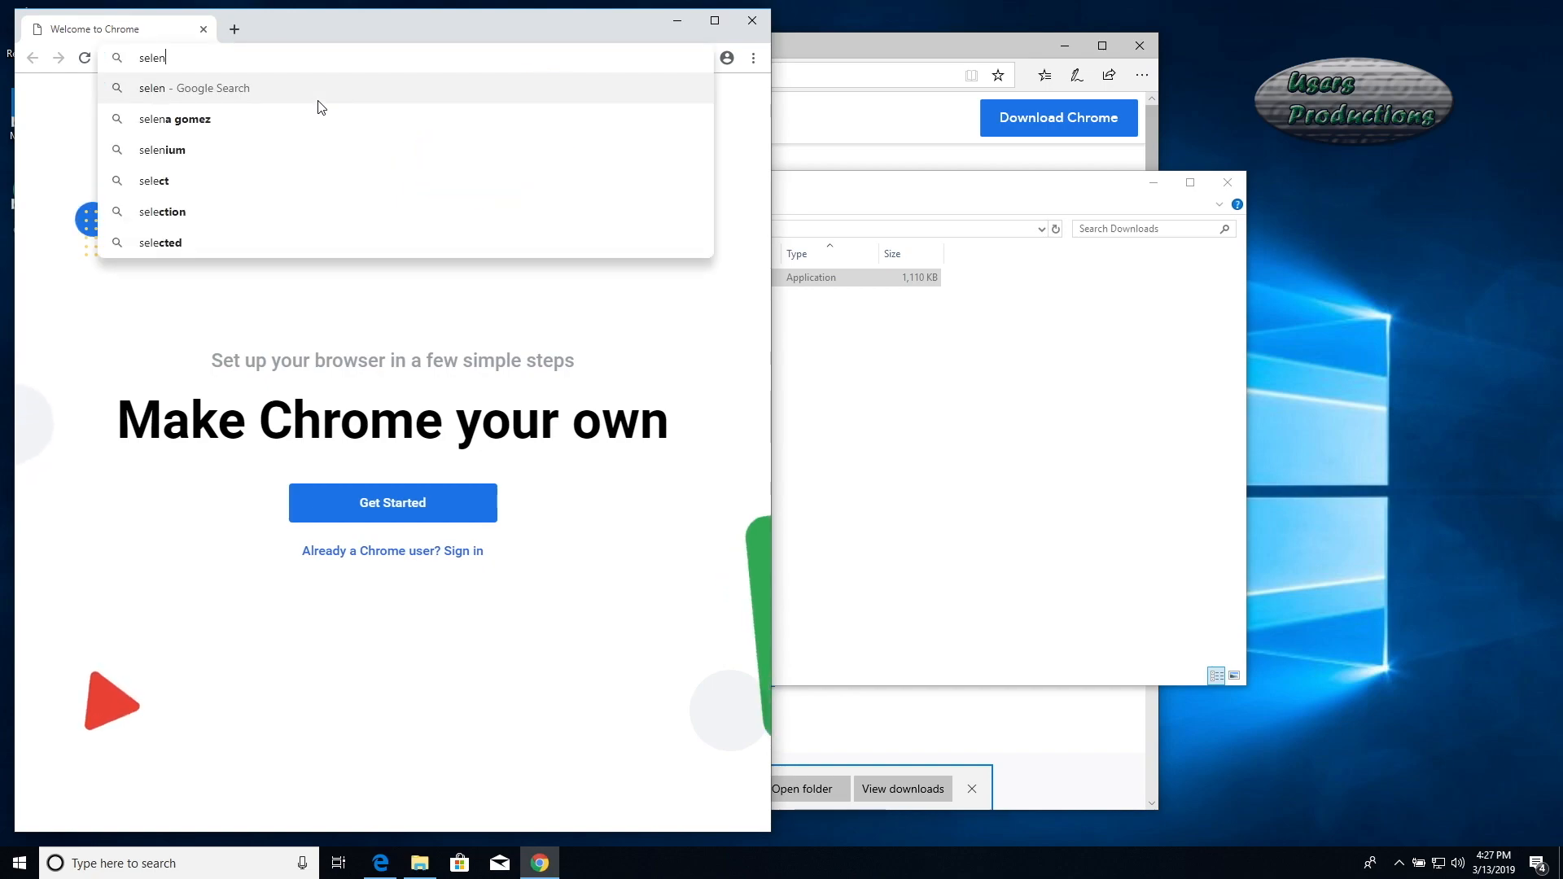
text(ium)
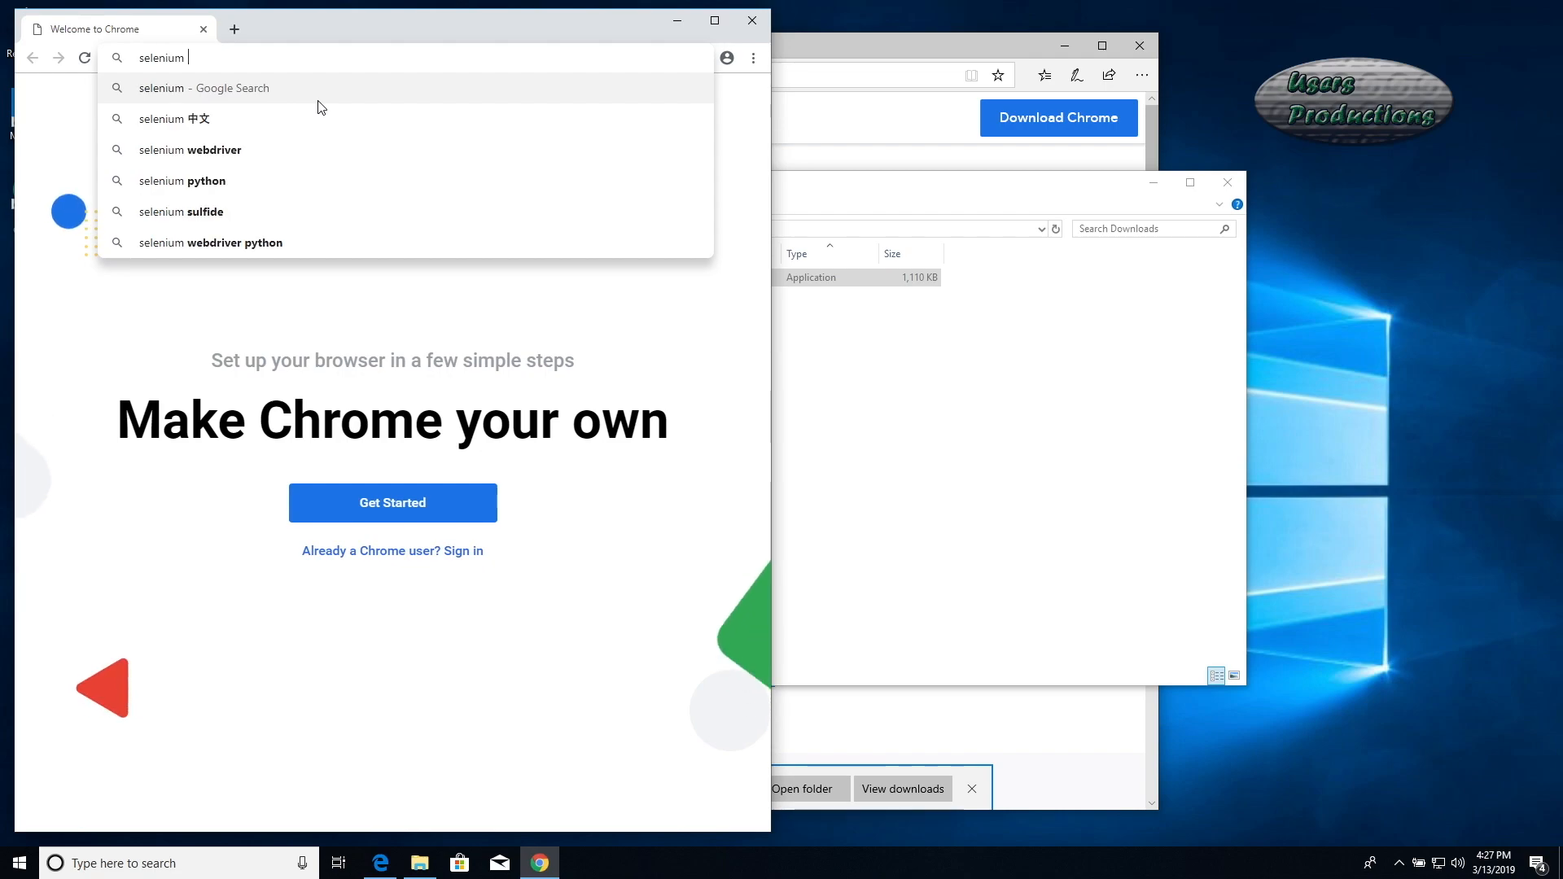
text( ide)
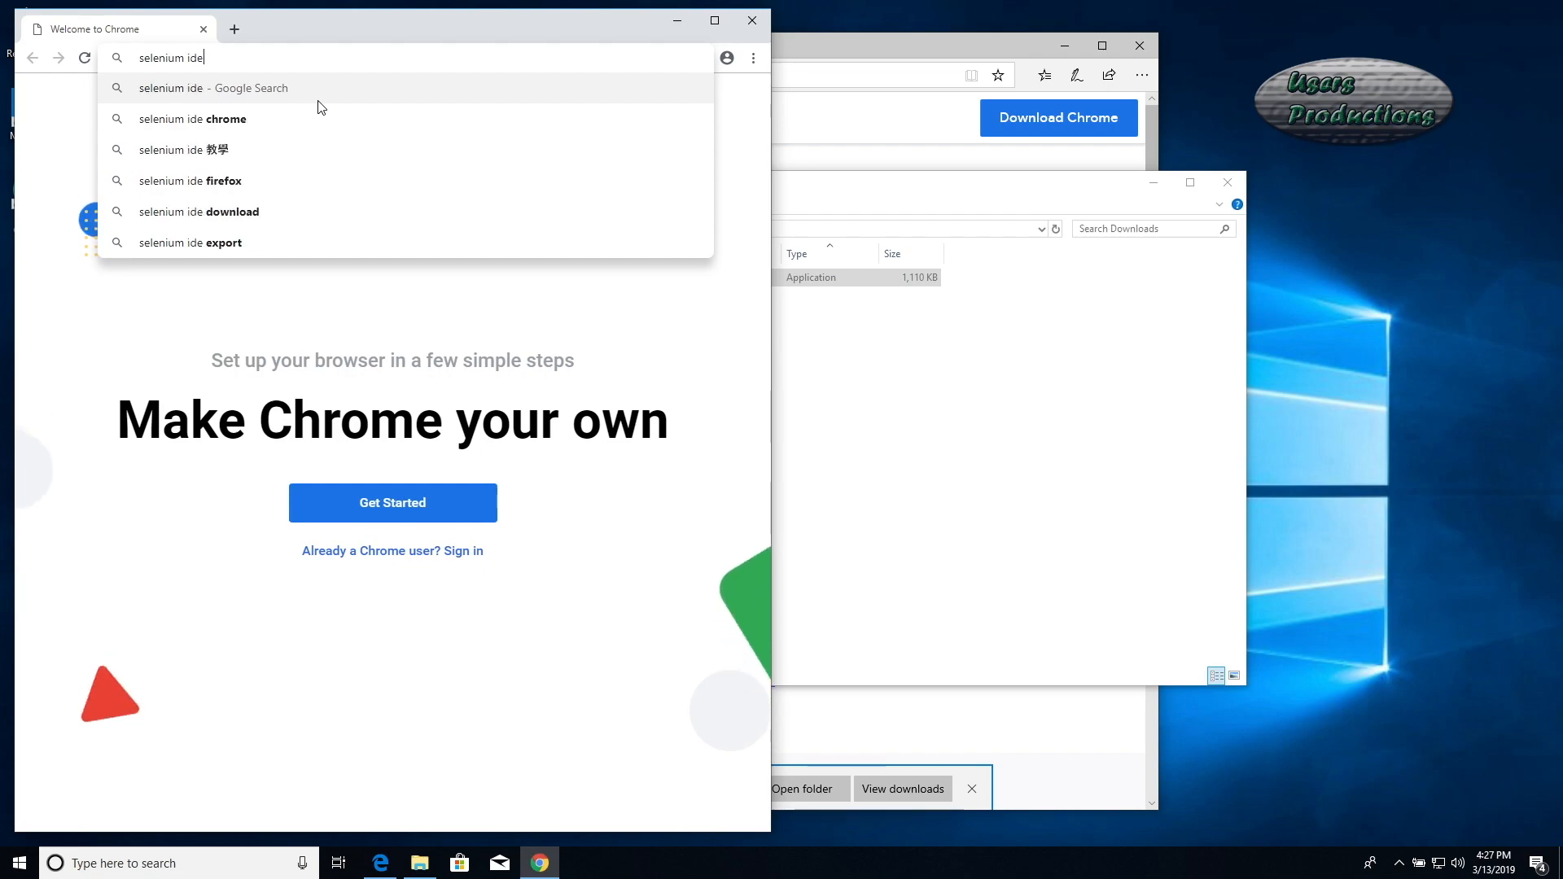
key(Return)
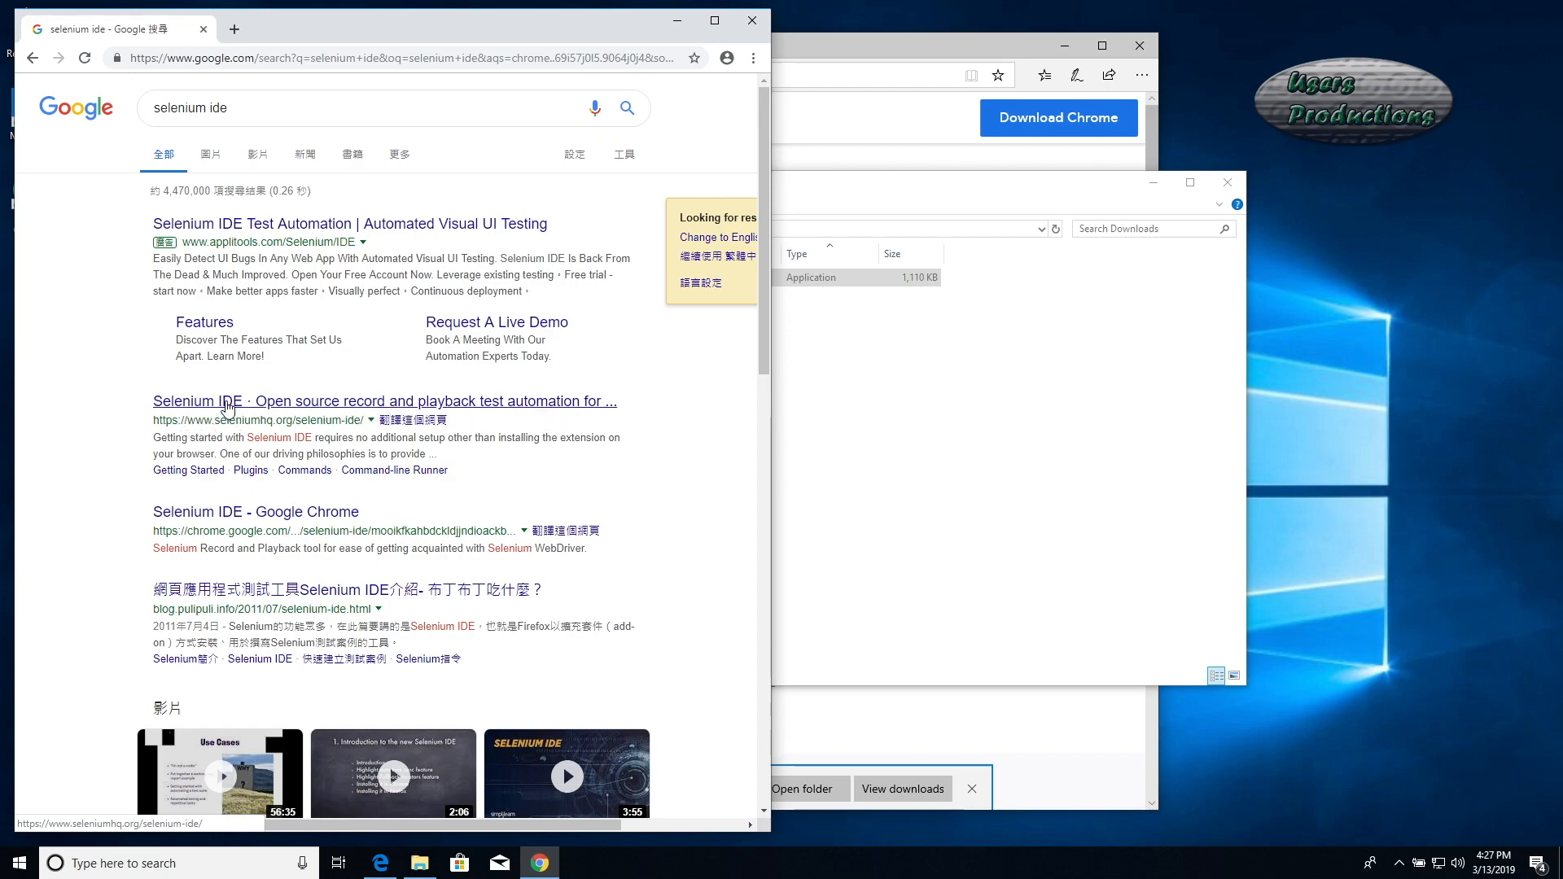
click(257, 407)
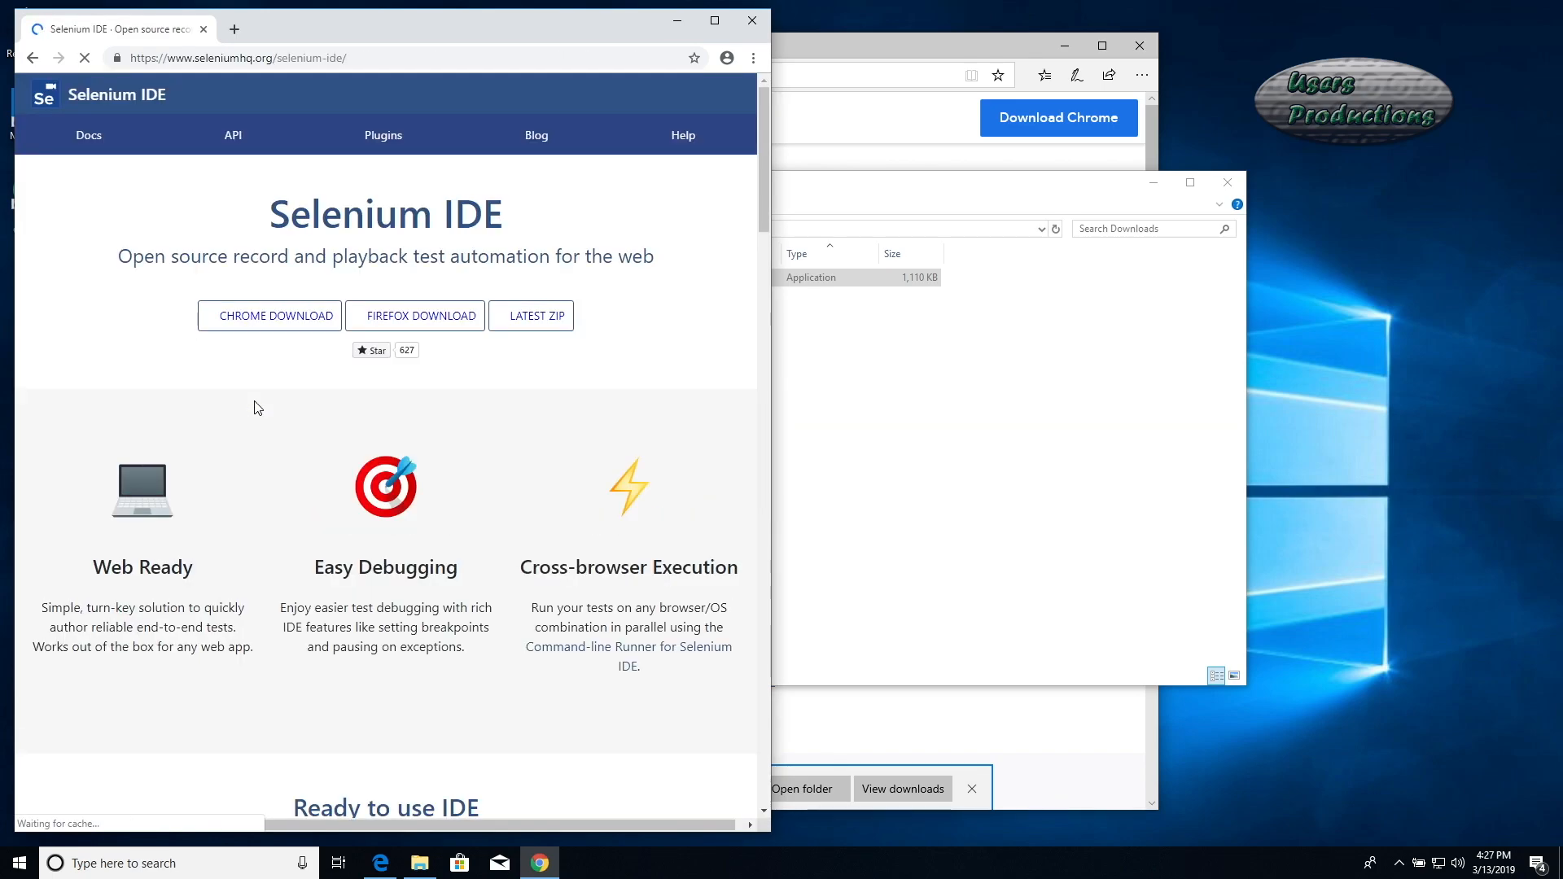
Add the Selenium IDE extension to Chrome from its Chrome Web Store page and dismiss the installation notice
click(285, 318)
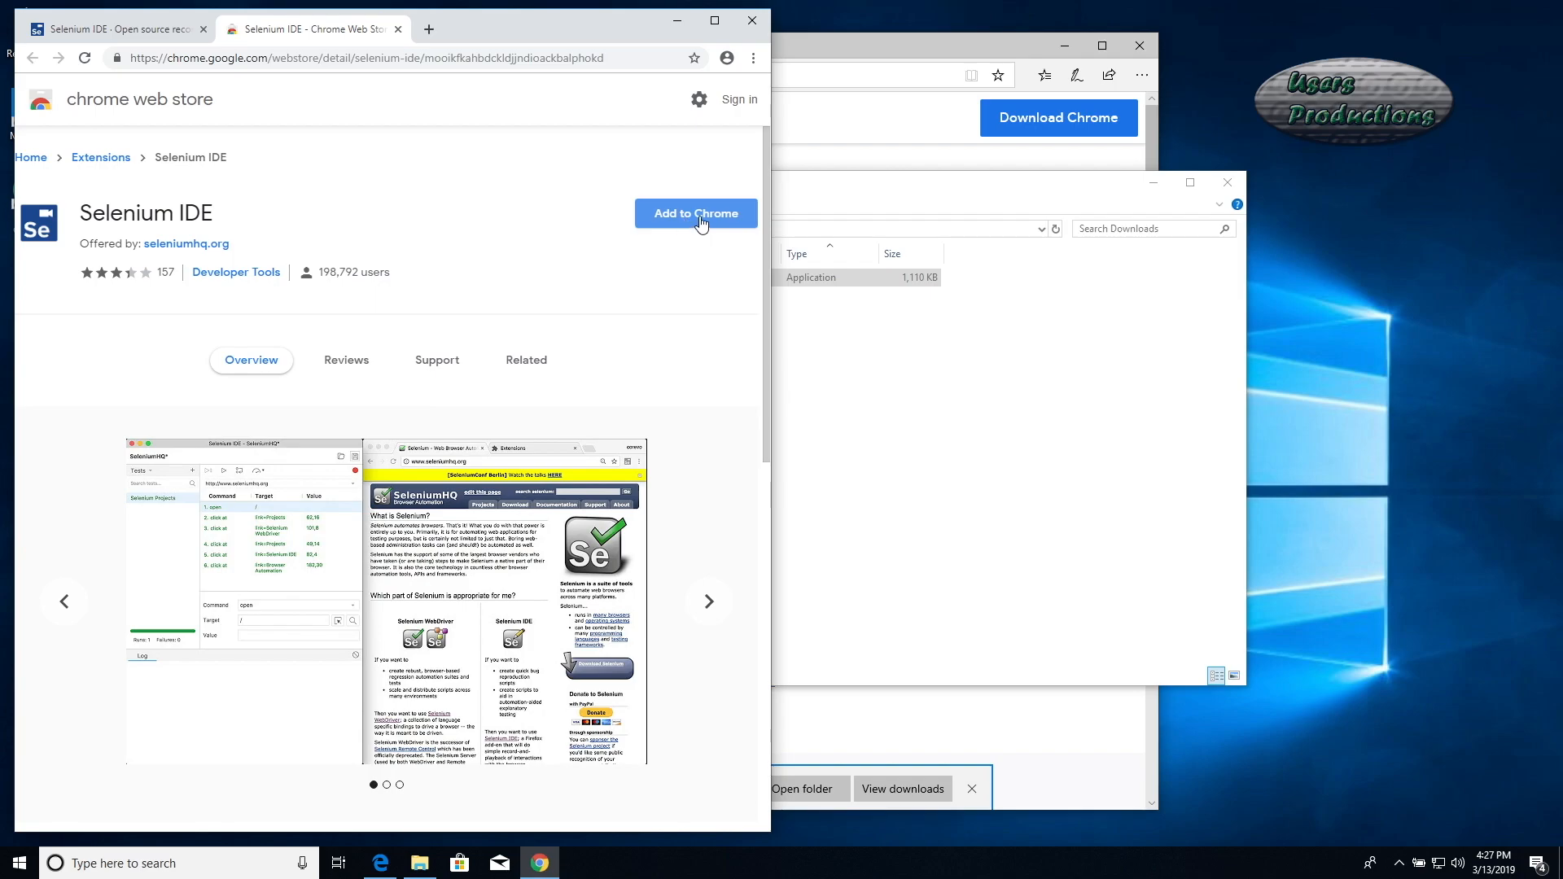
click(701, 216)
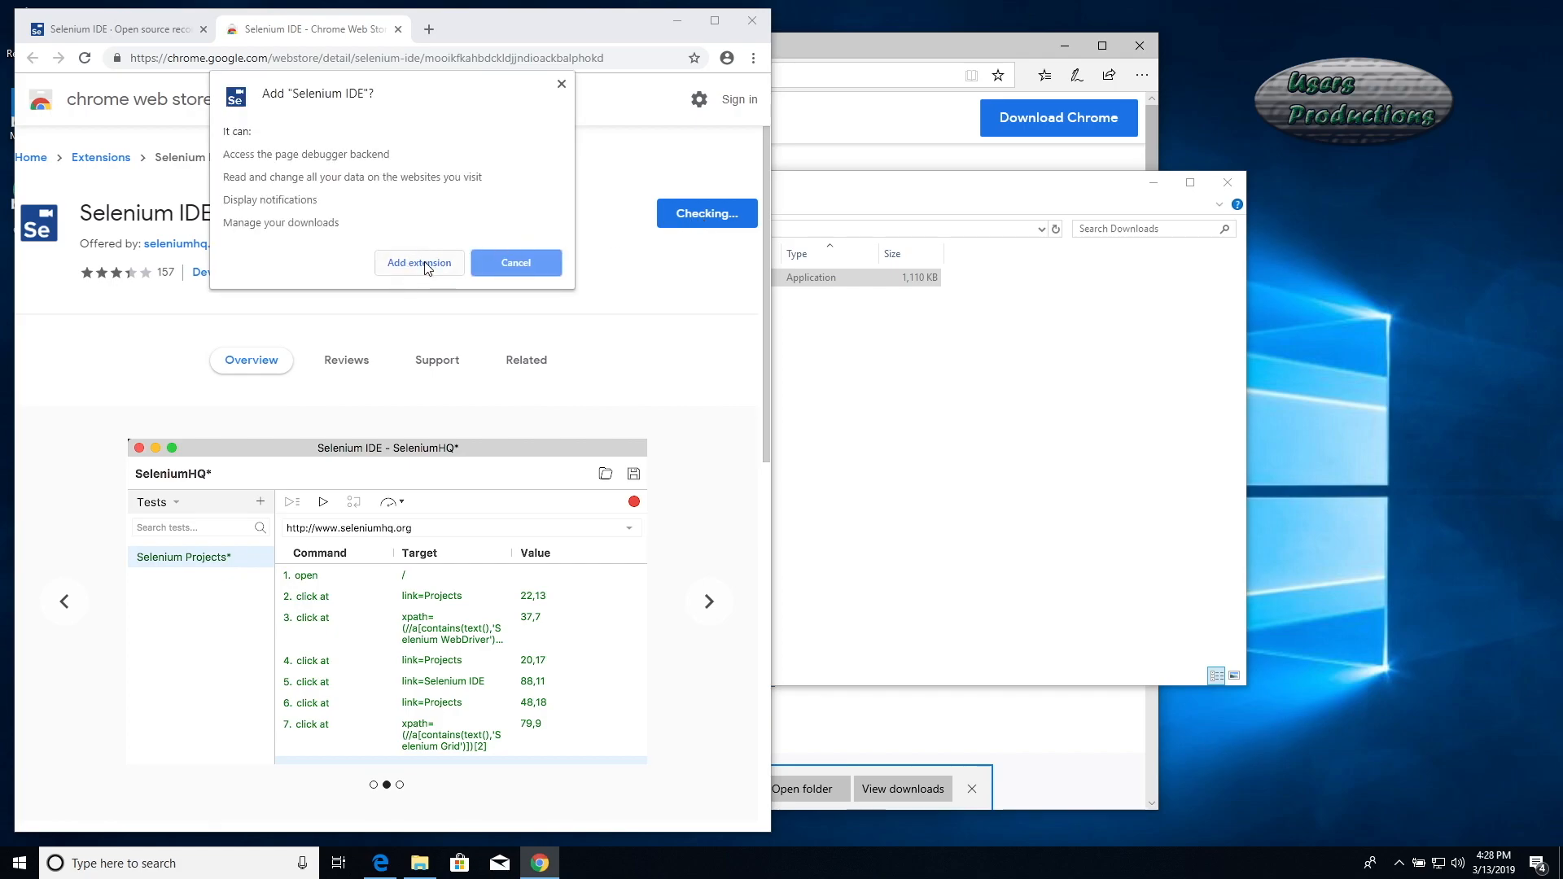
click(418, 262)
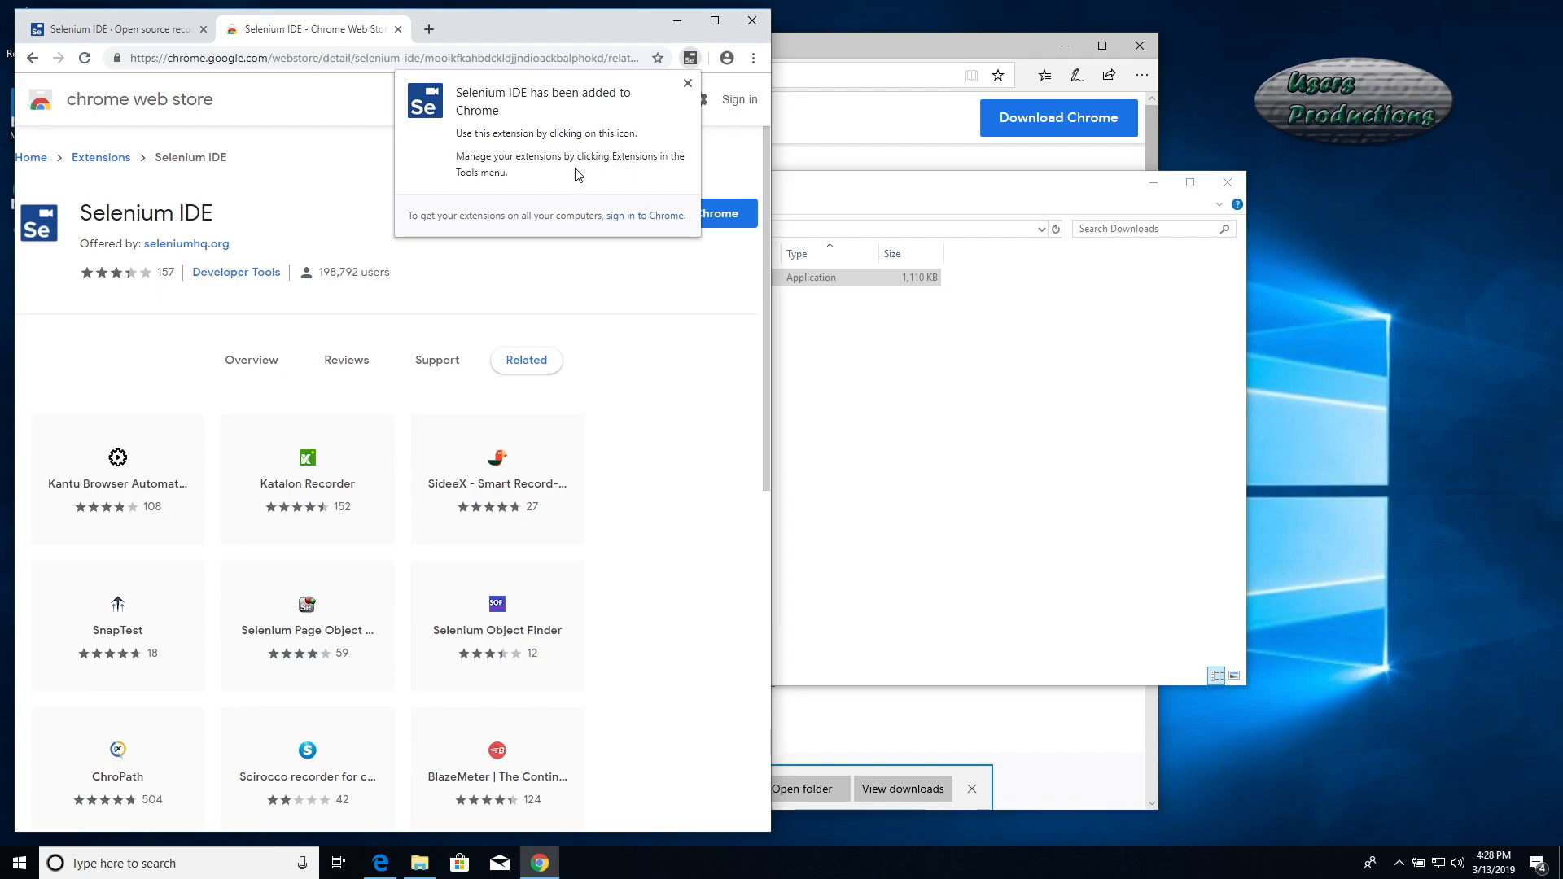
click(723, 168)
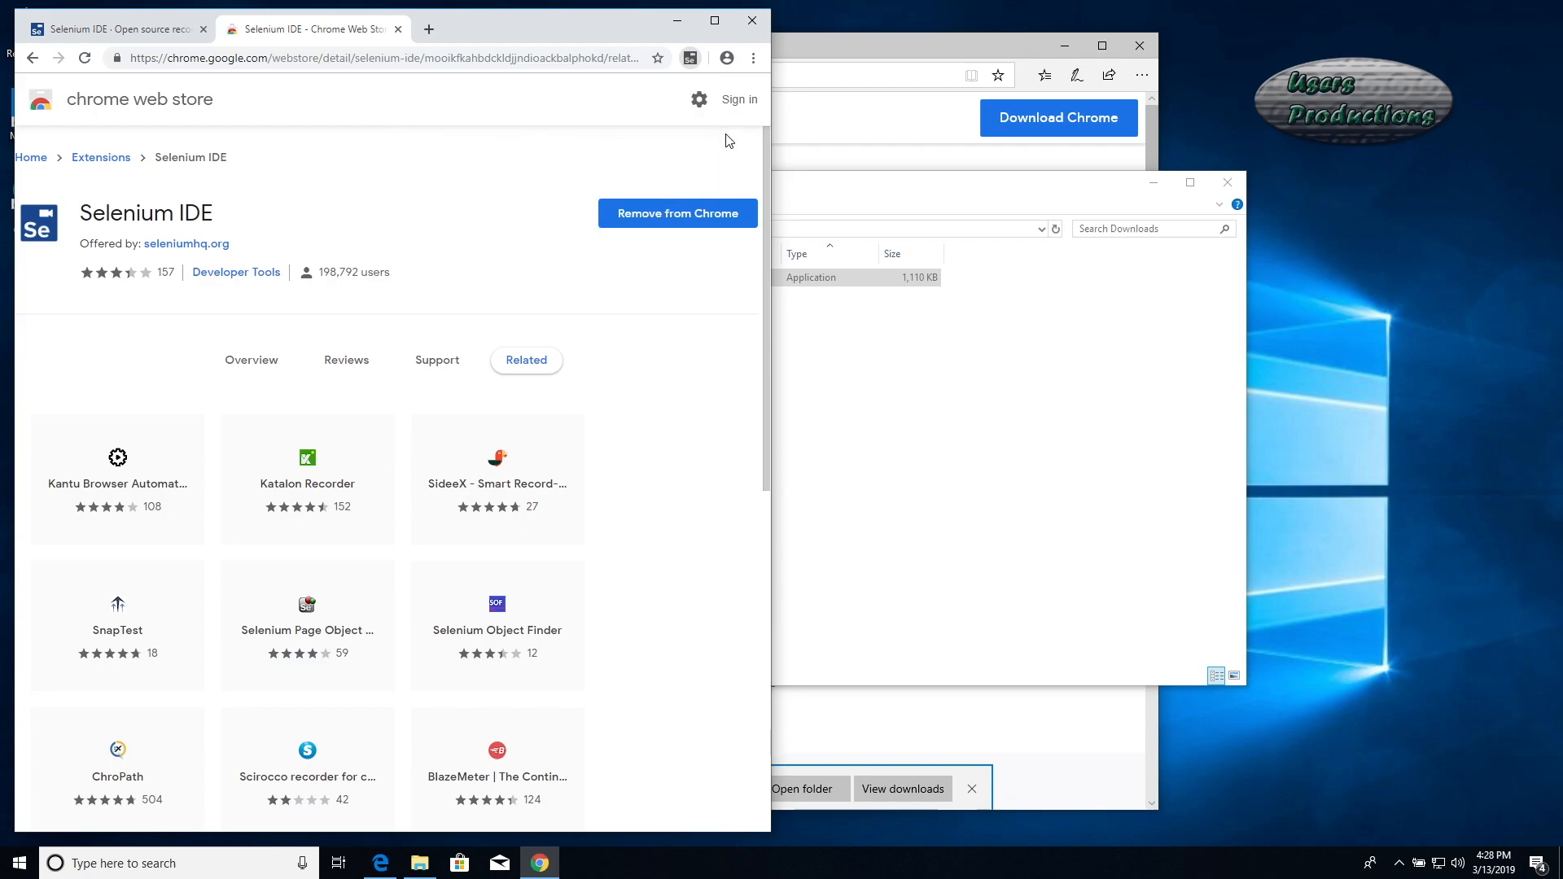
Open the Selenium IDE extension's GitHub page and set its permission to read and change site data to on all sites
right_click(692, 59)
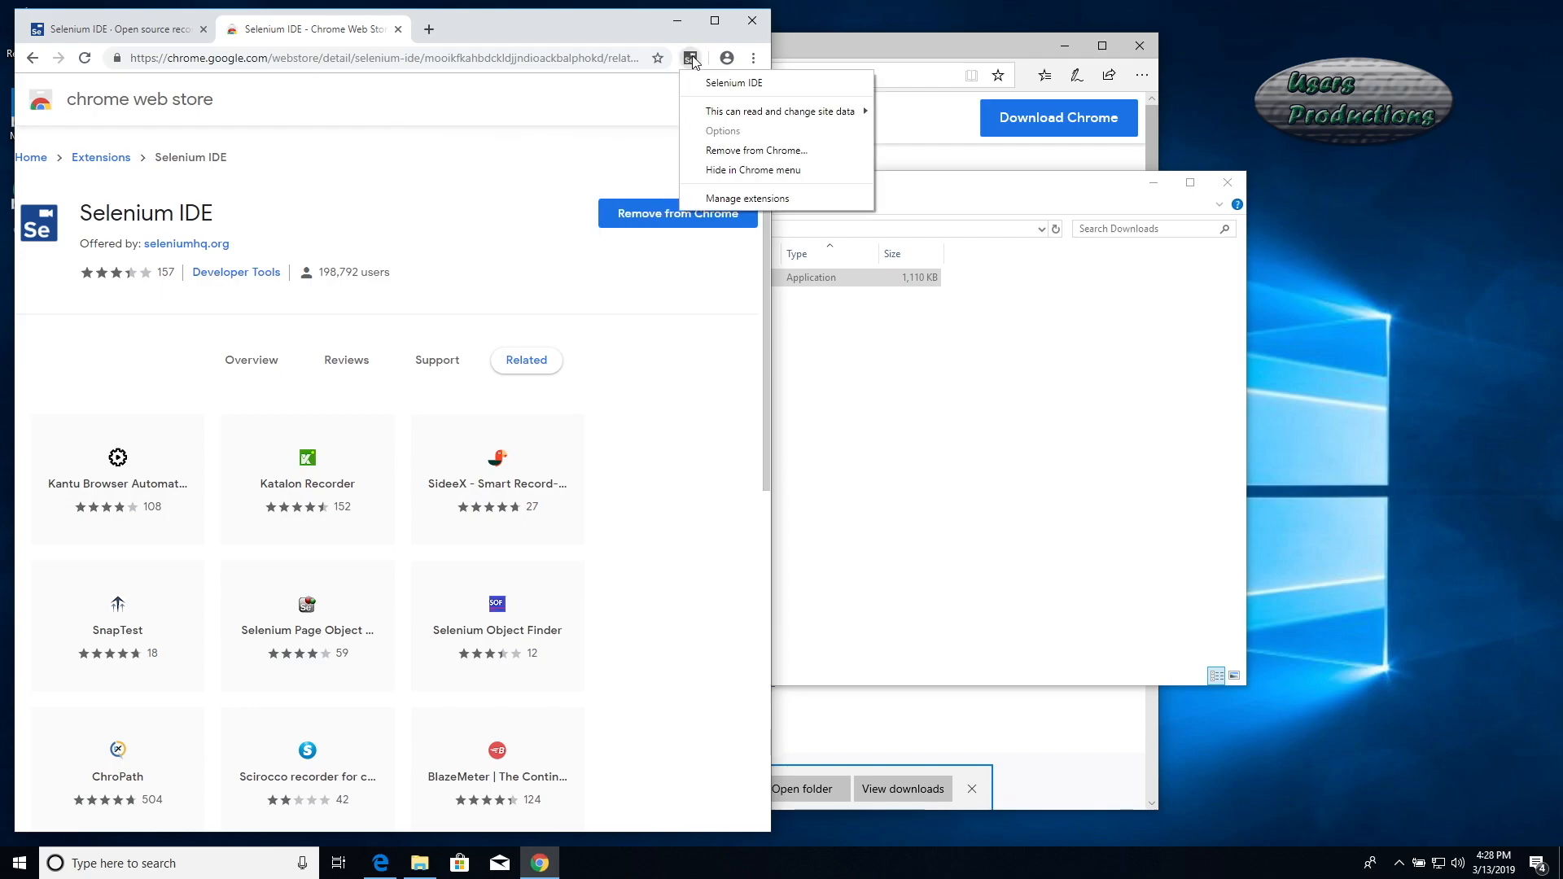
click(729, 86)
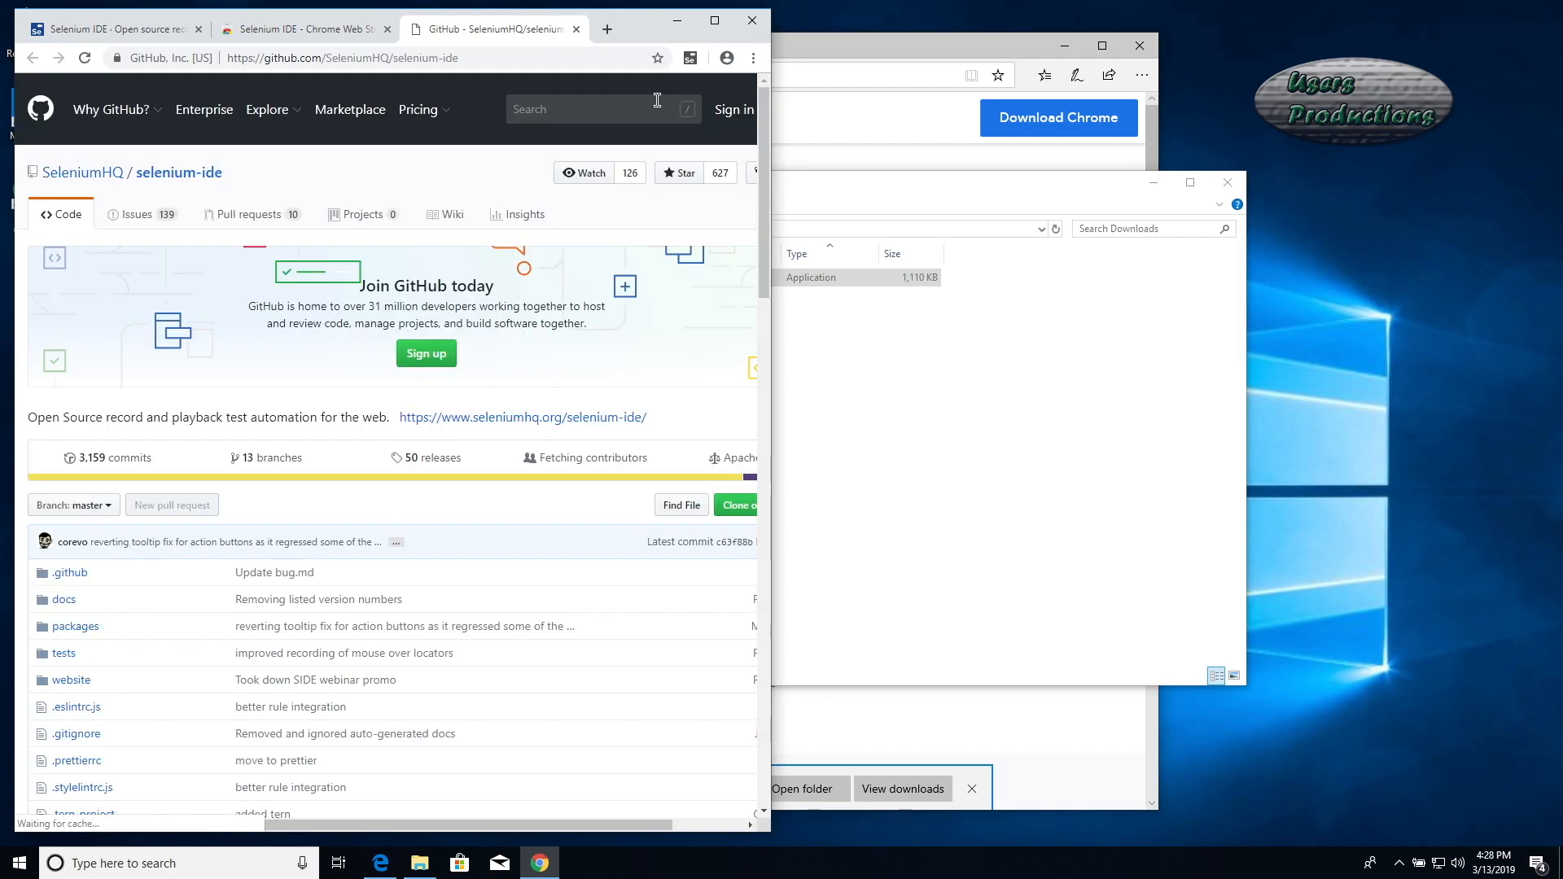
right_click(690, 58)
mouse_move(738, 116)
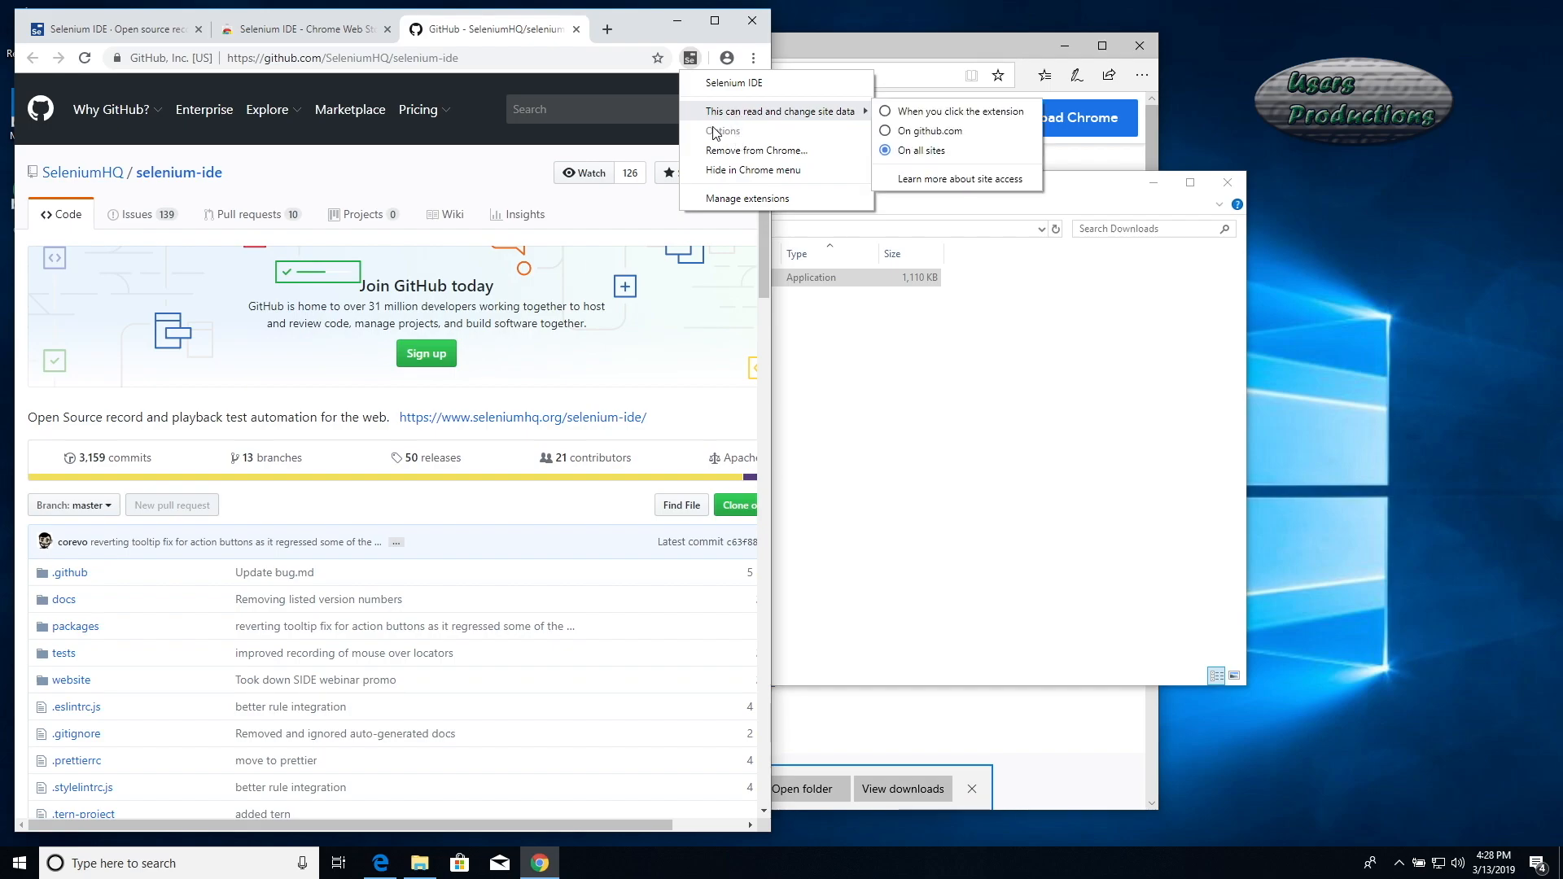
click(938, 153)
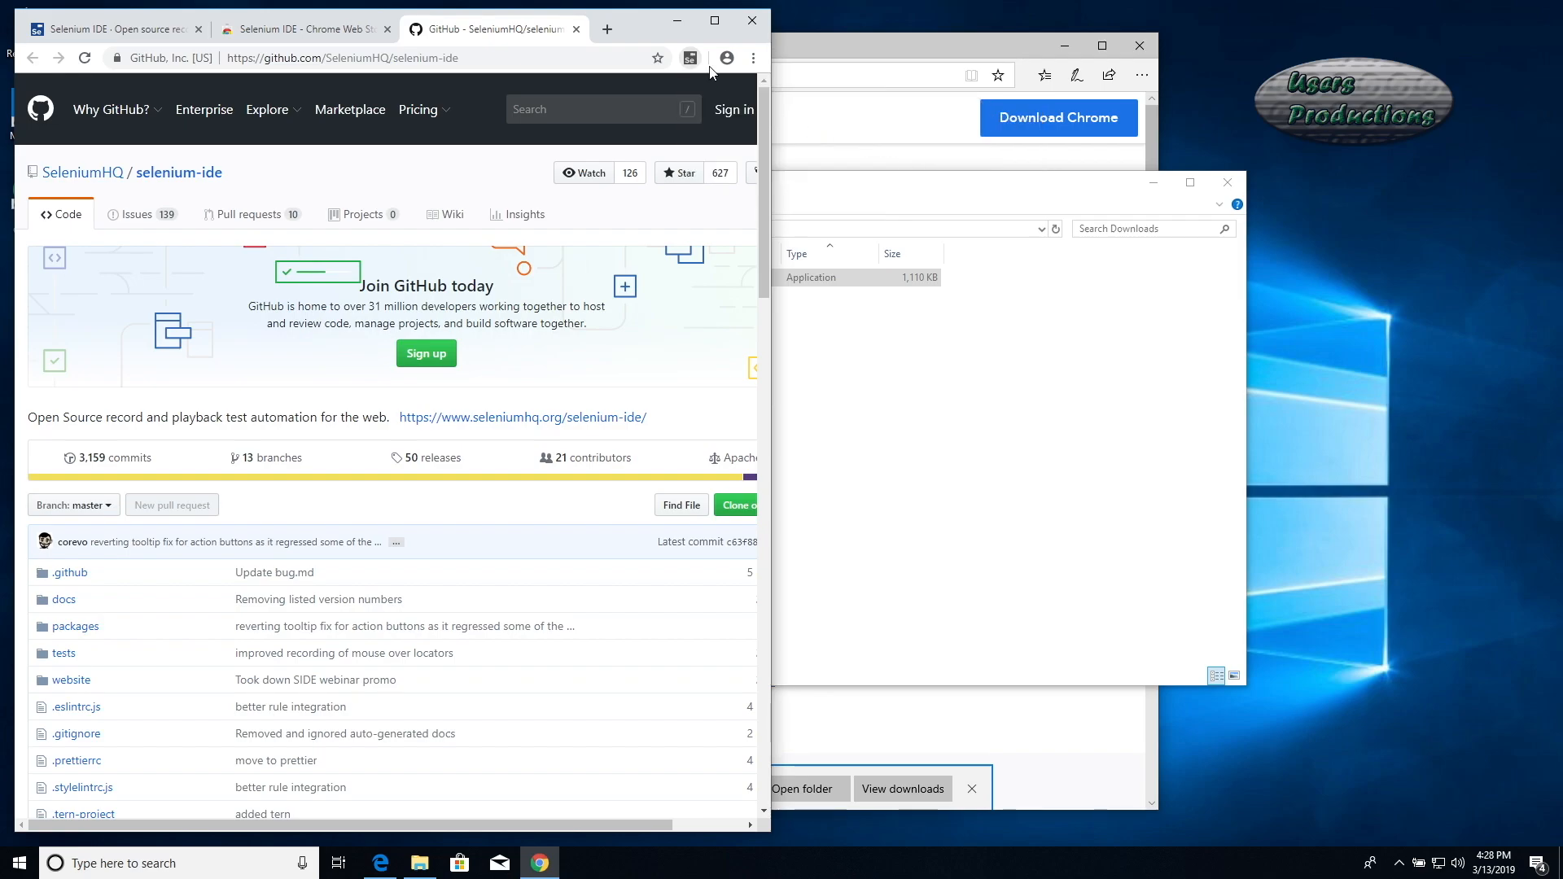
Open the Selenium IDE extension's management page and review its version, permissions and site access settings
right_click(688, 59)
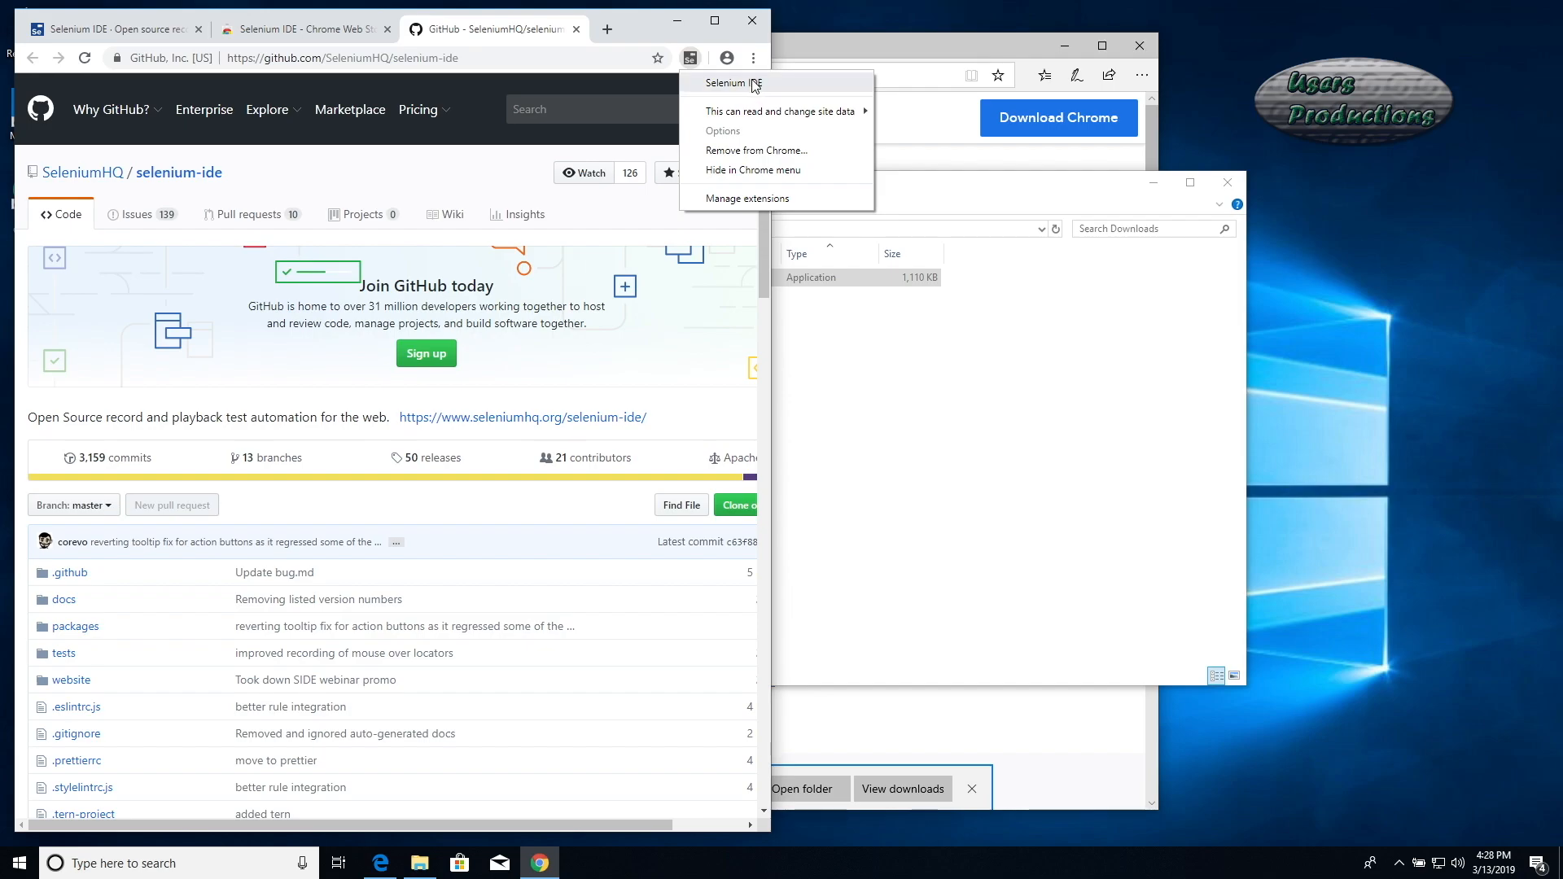
click(746, 199)
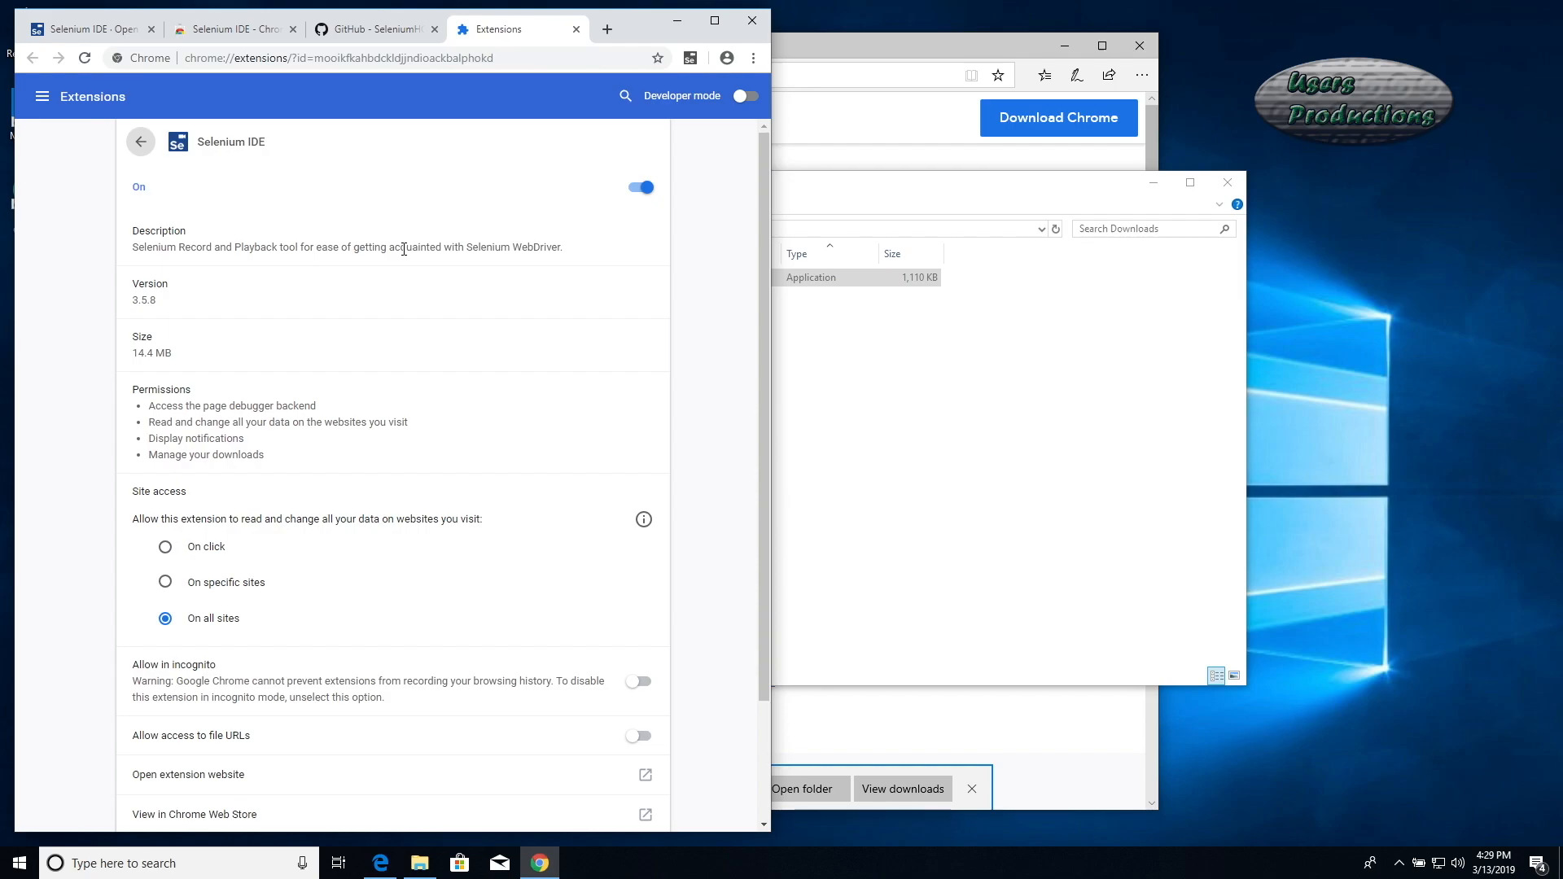
scroll(402, 250, down, 2)
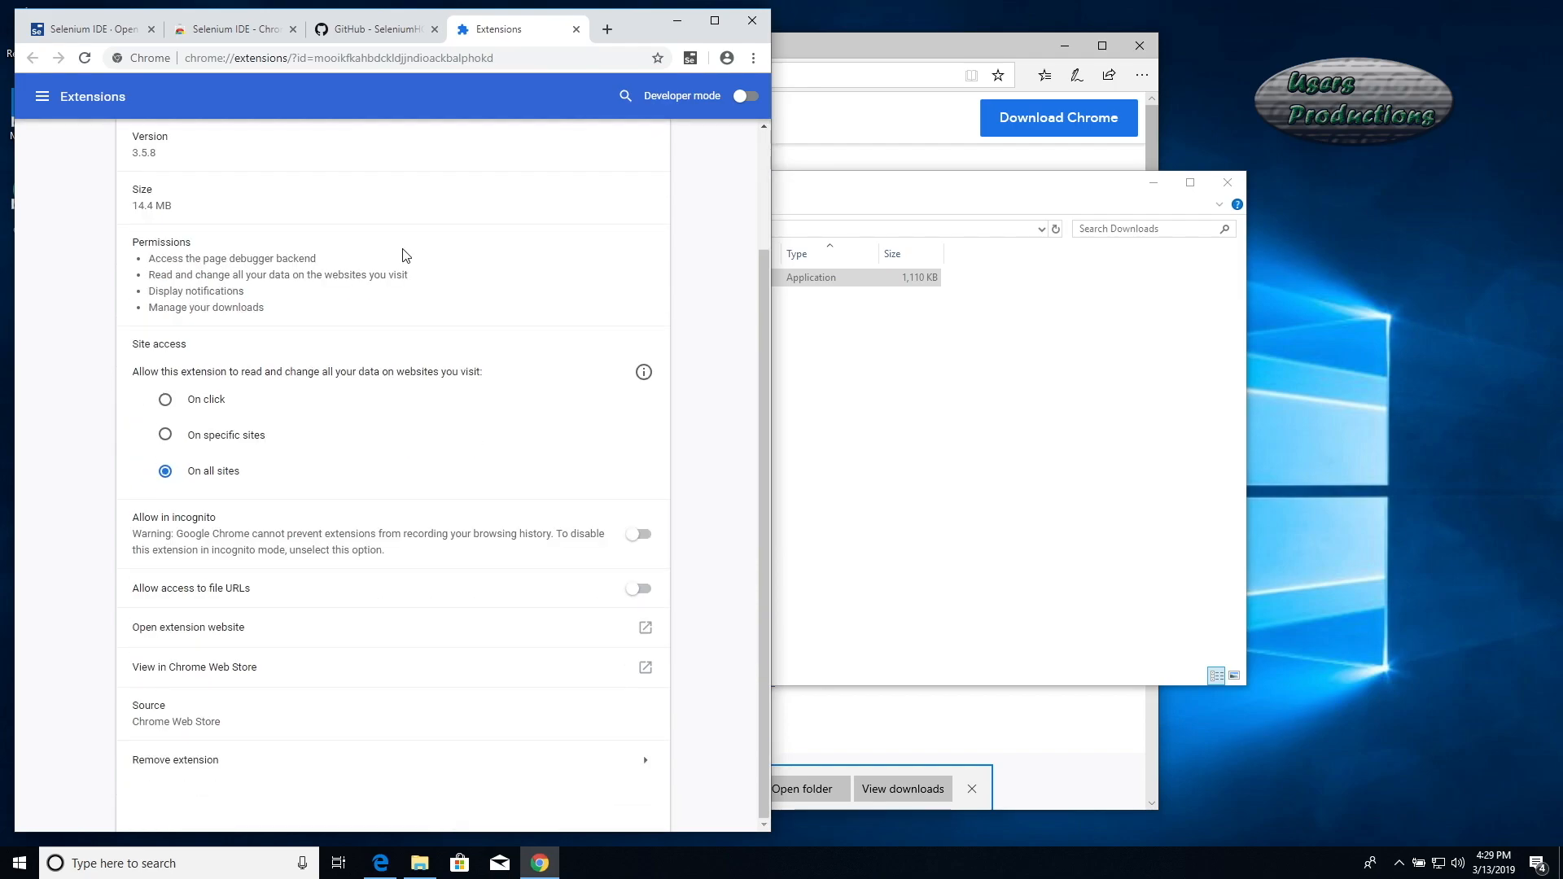
scroll(402, 250, up, 2)
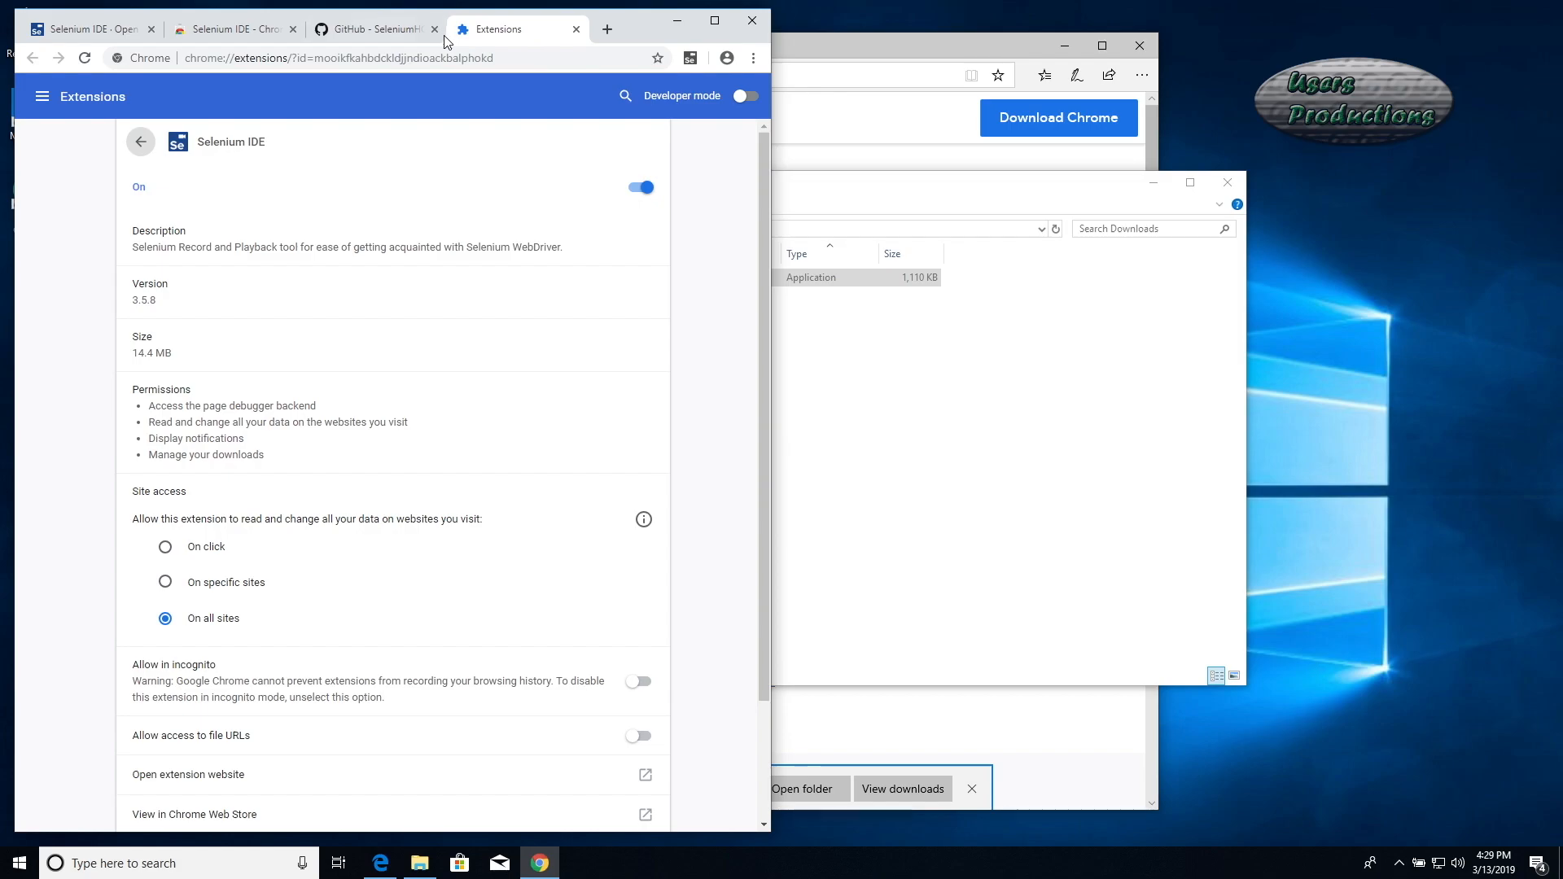
Return to the selenium-ide GitHub repository and open the project website linked in its description
click(364, 33)
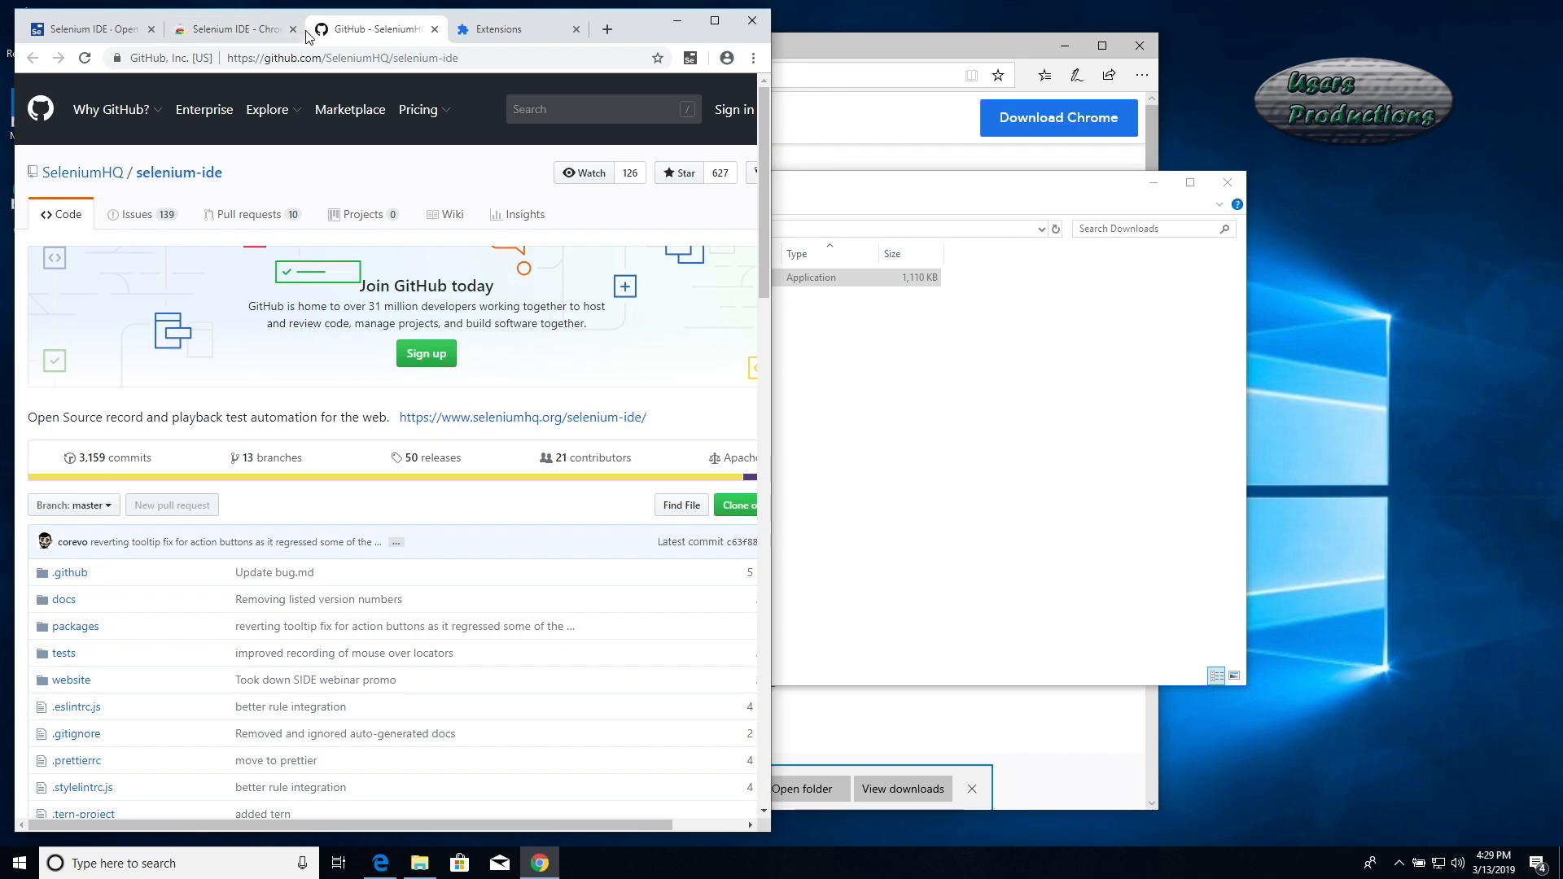
click(480, 423)
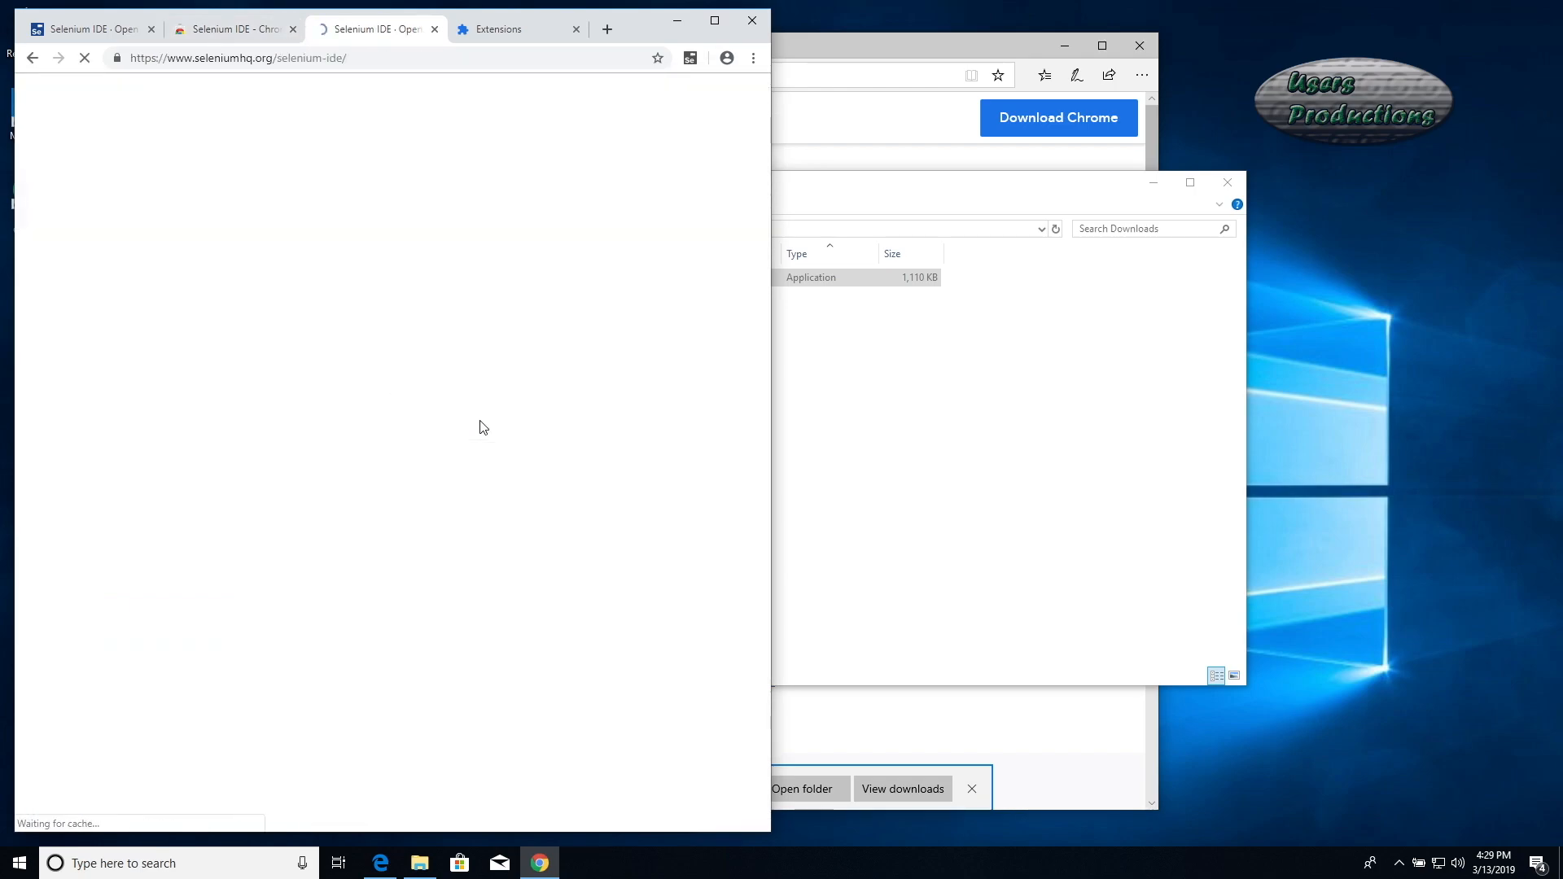
Create a new project named "testing" in the Selenium IDE extension and enlarge its window in width and height
click(692, 60)
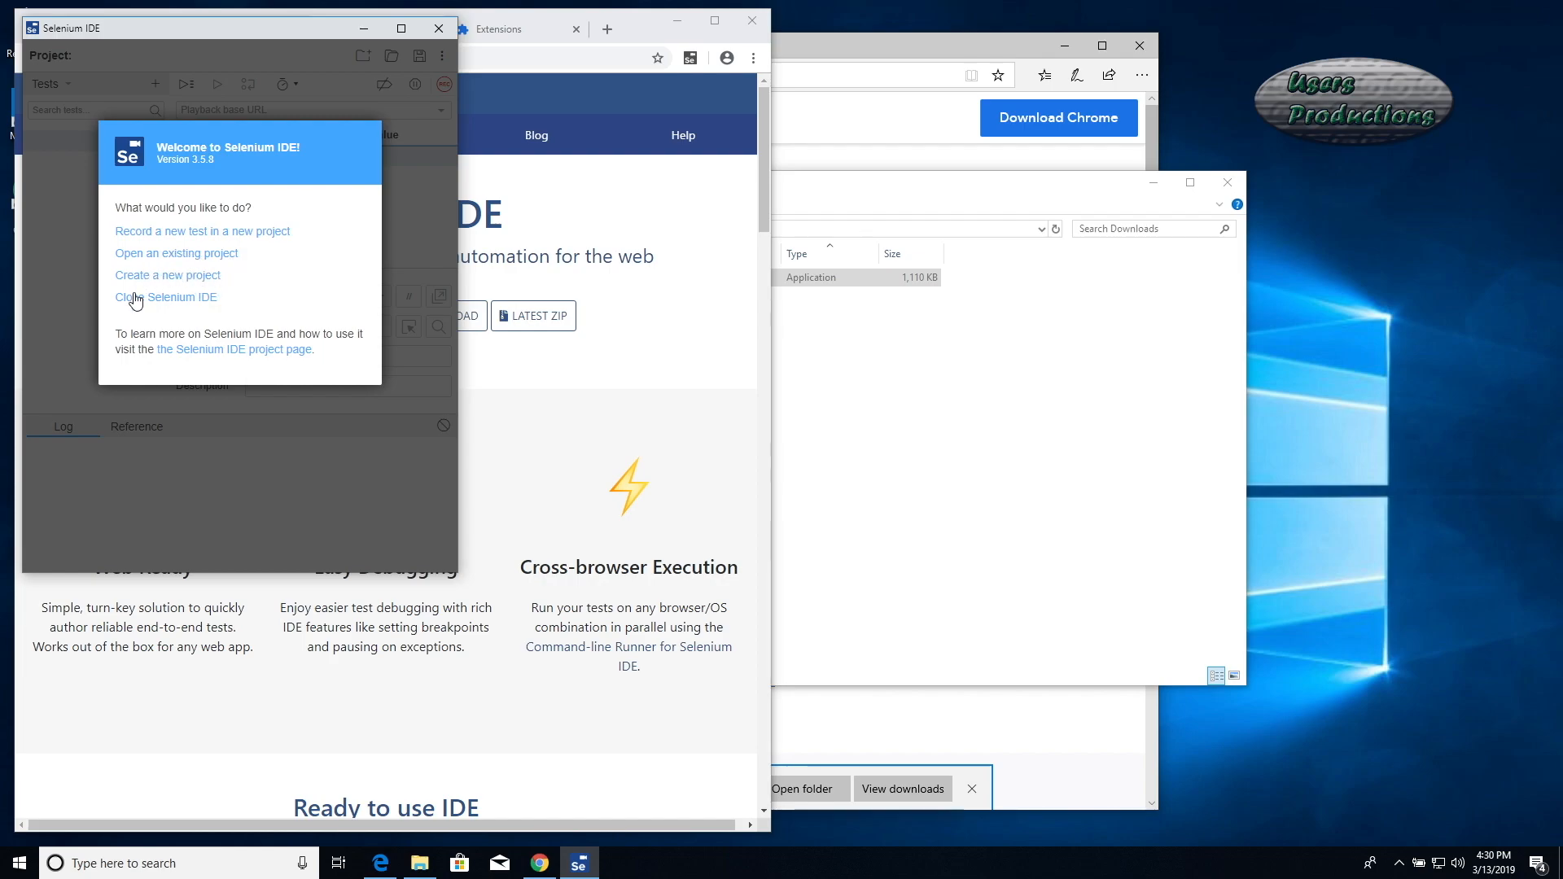
click(175, 277)
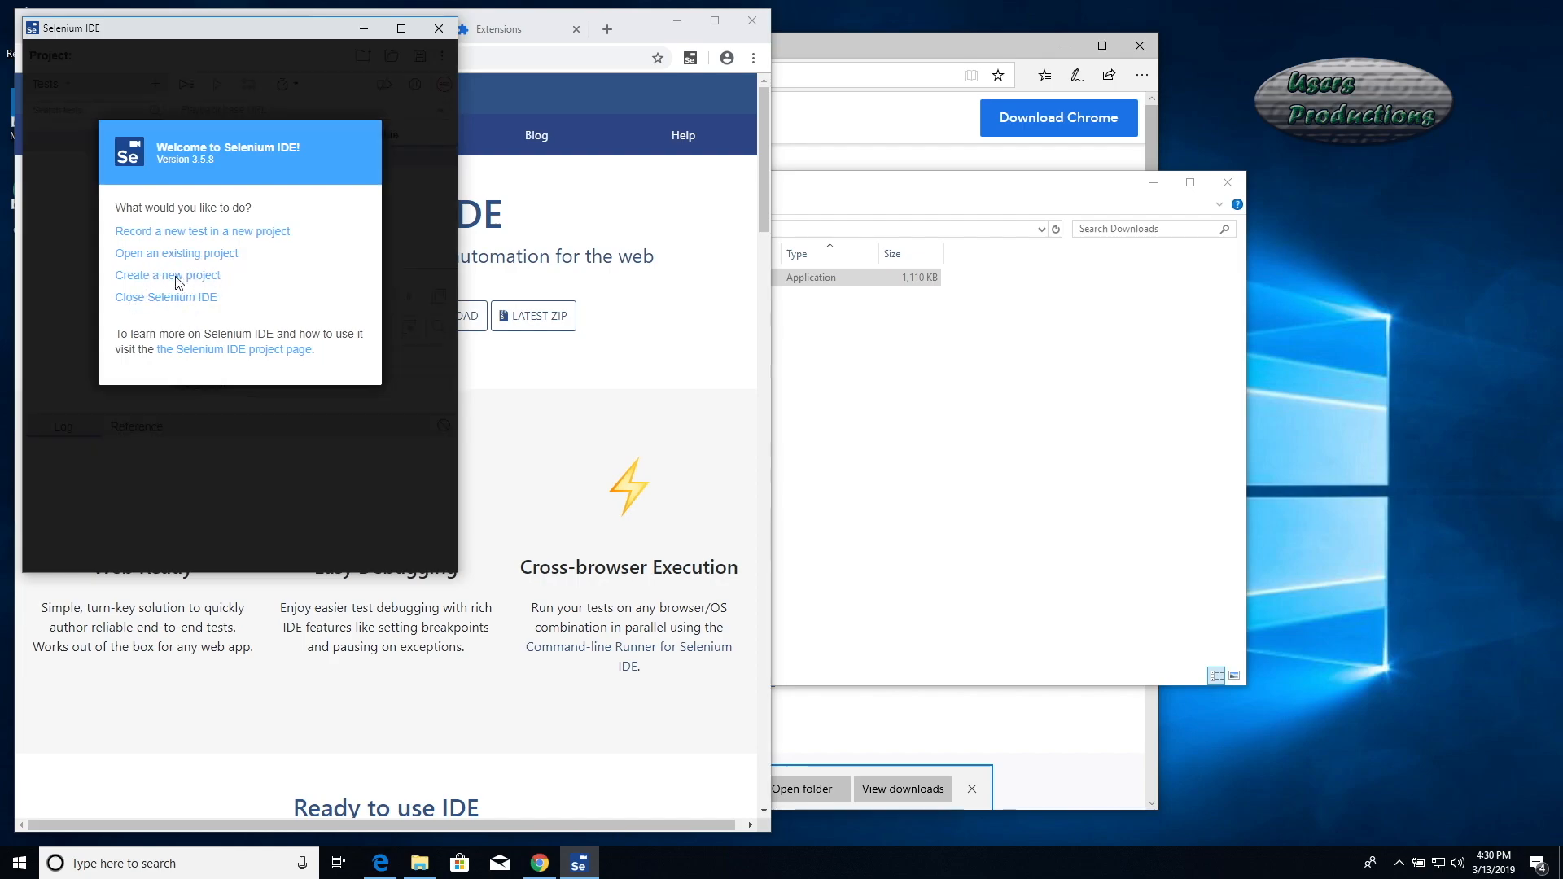
click(182, 252)
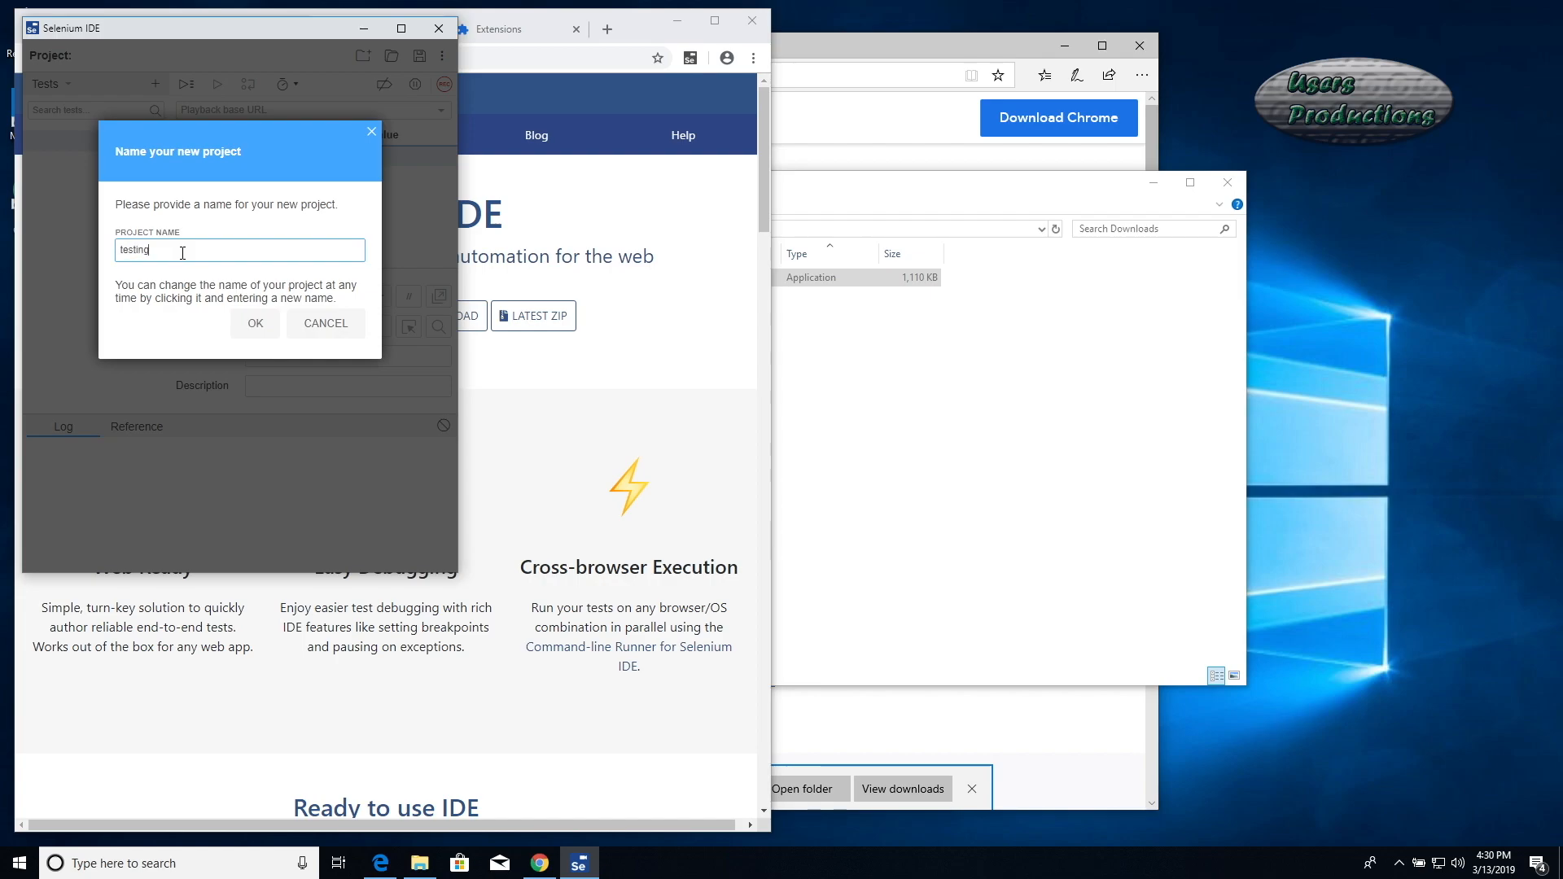
click(254, 325)
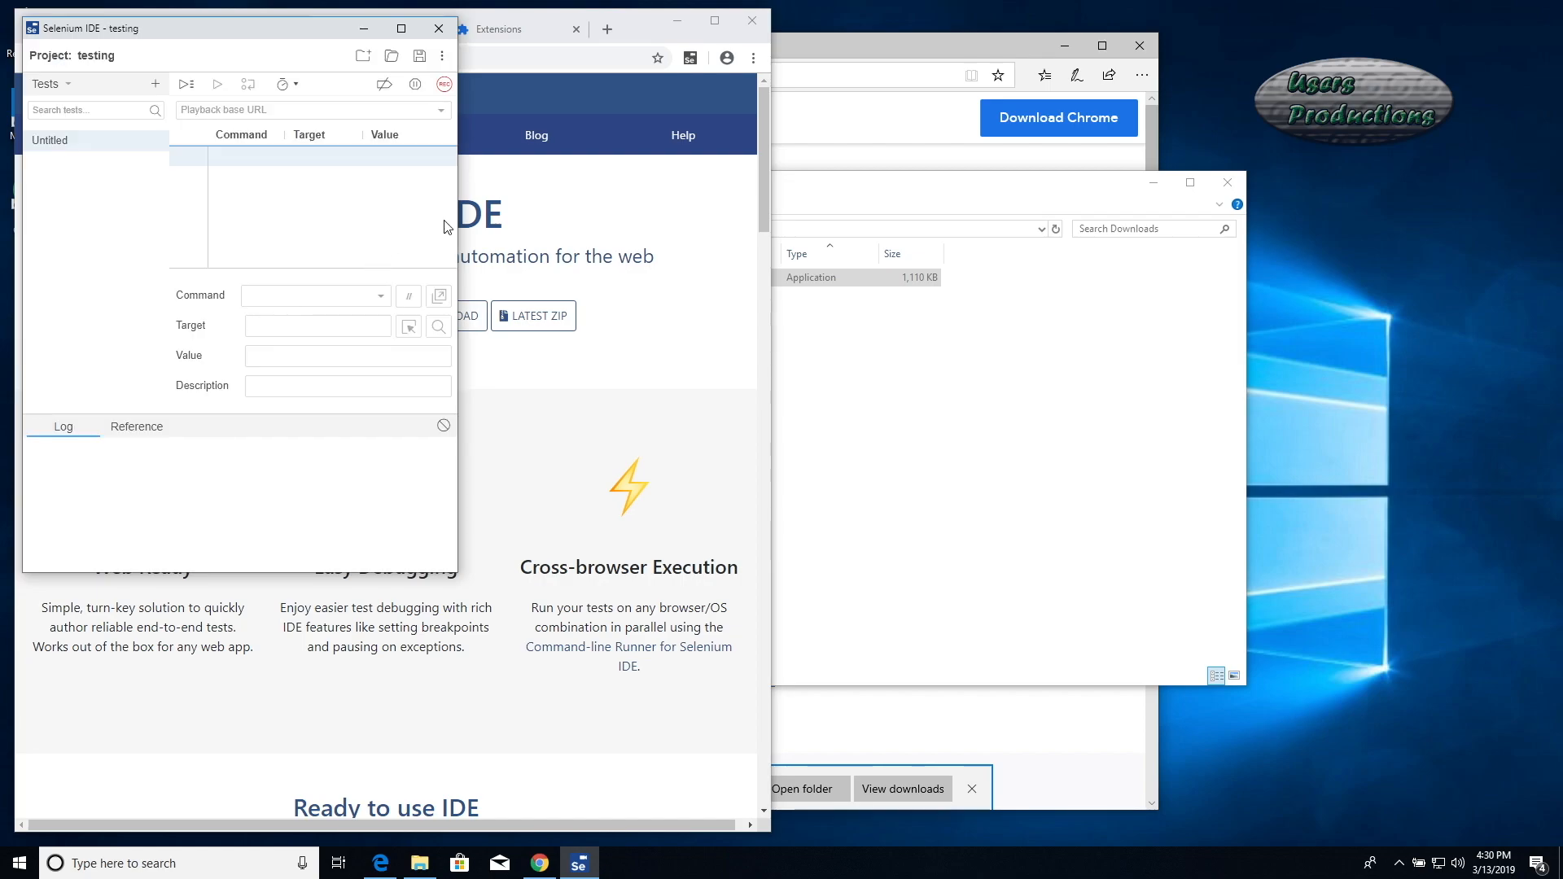
drag(459, 215, 850, 252)
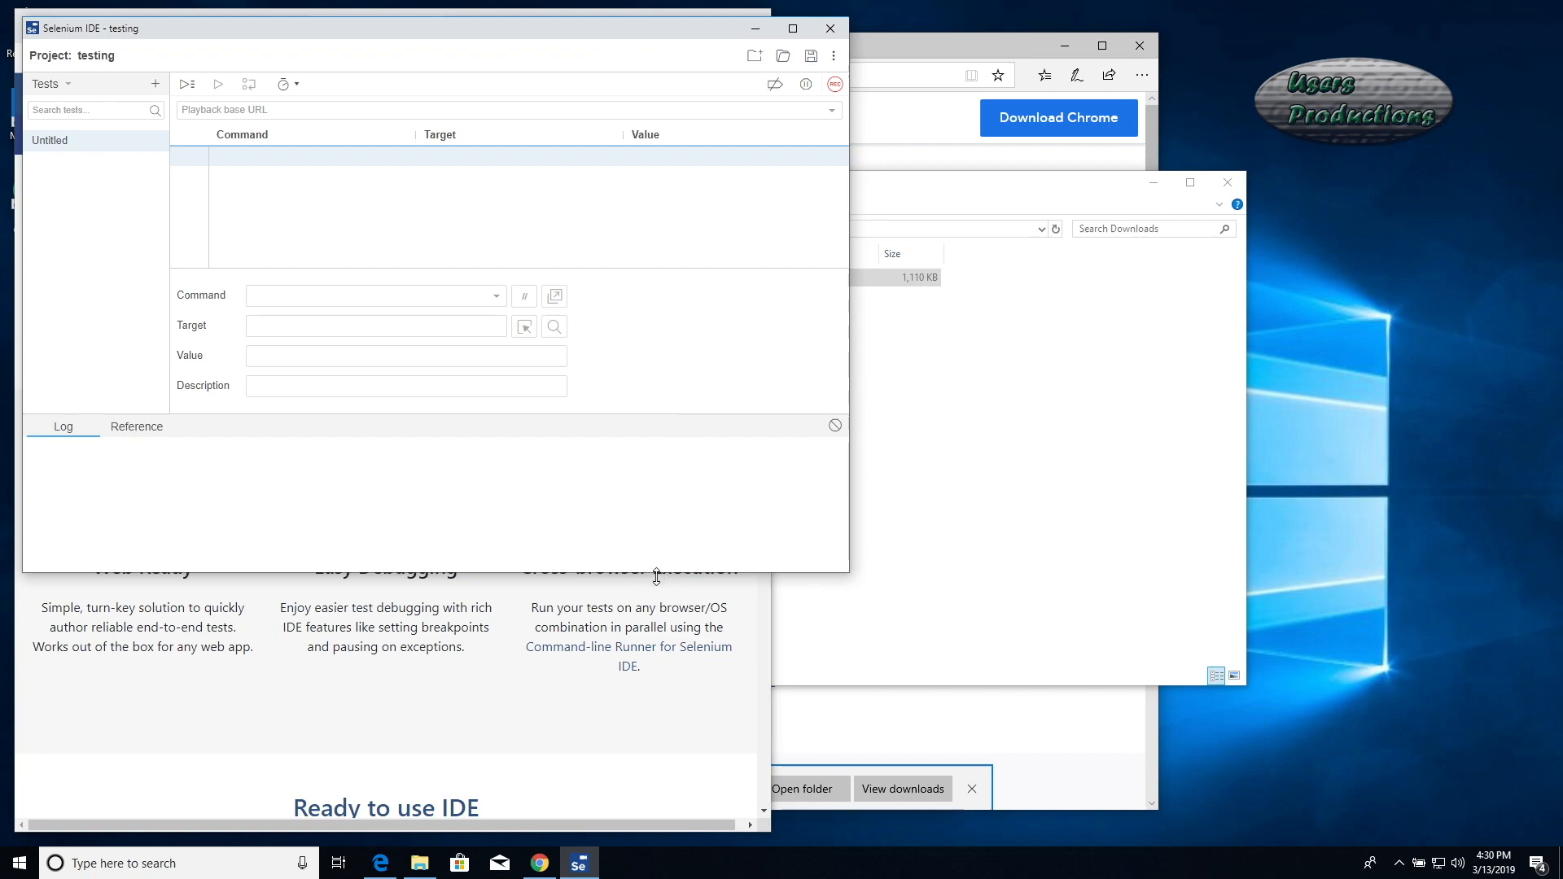
drag(657, 576, 670, 700)
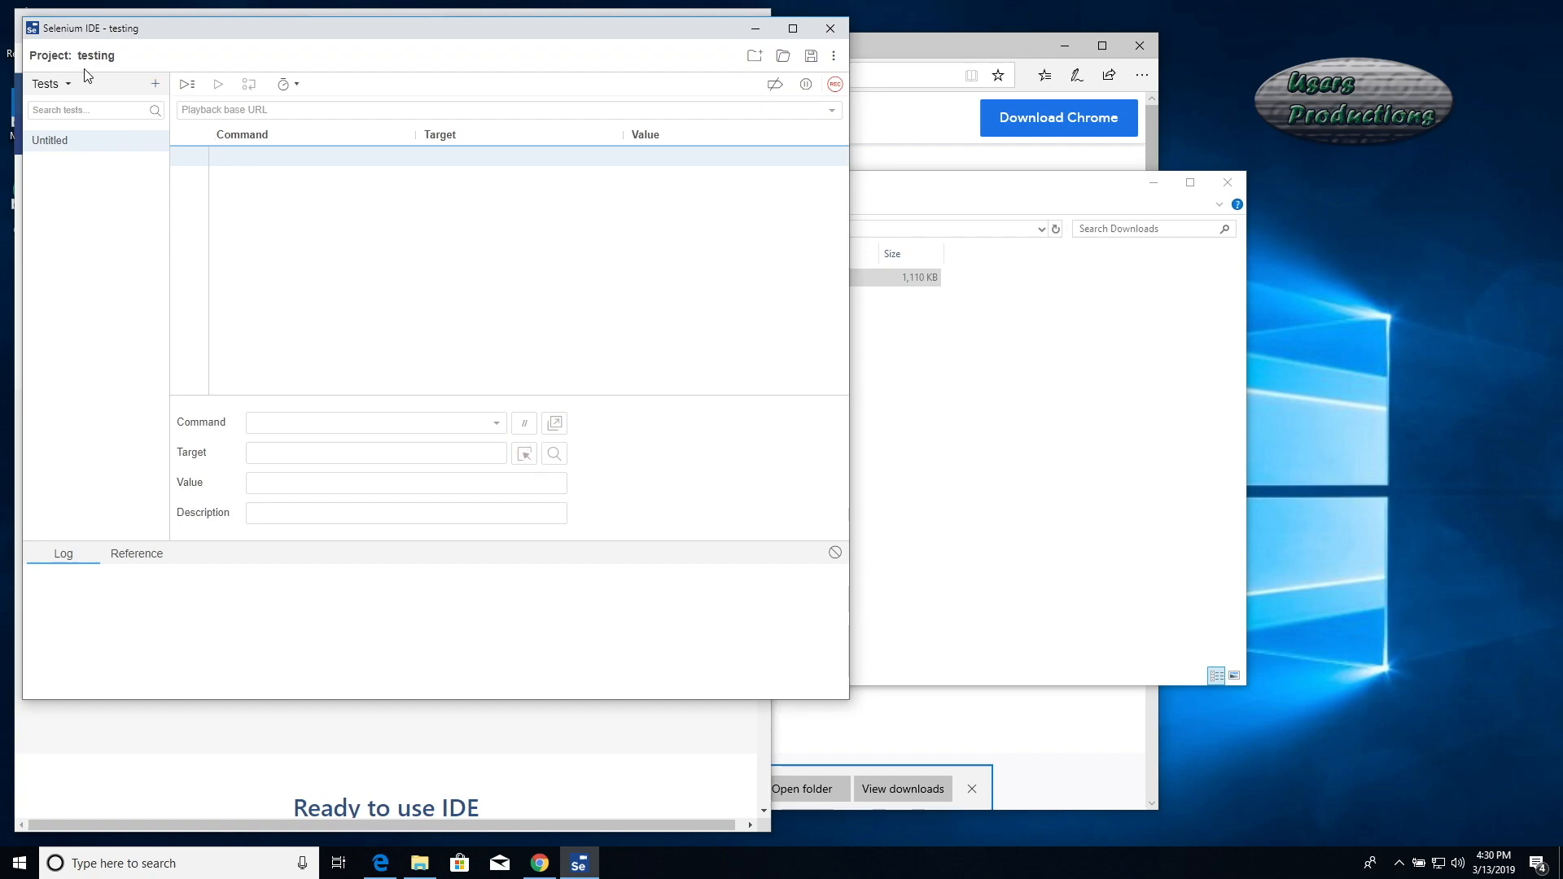
click(70, 85)
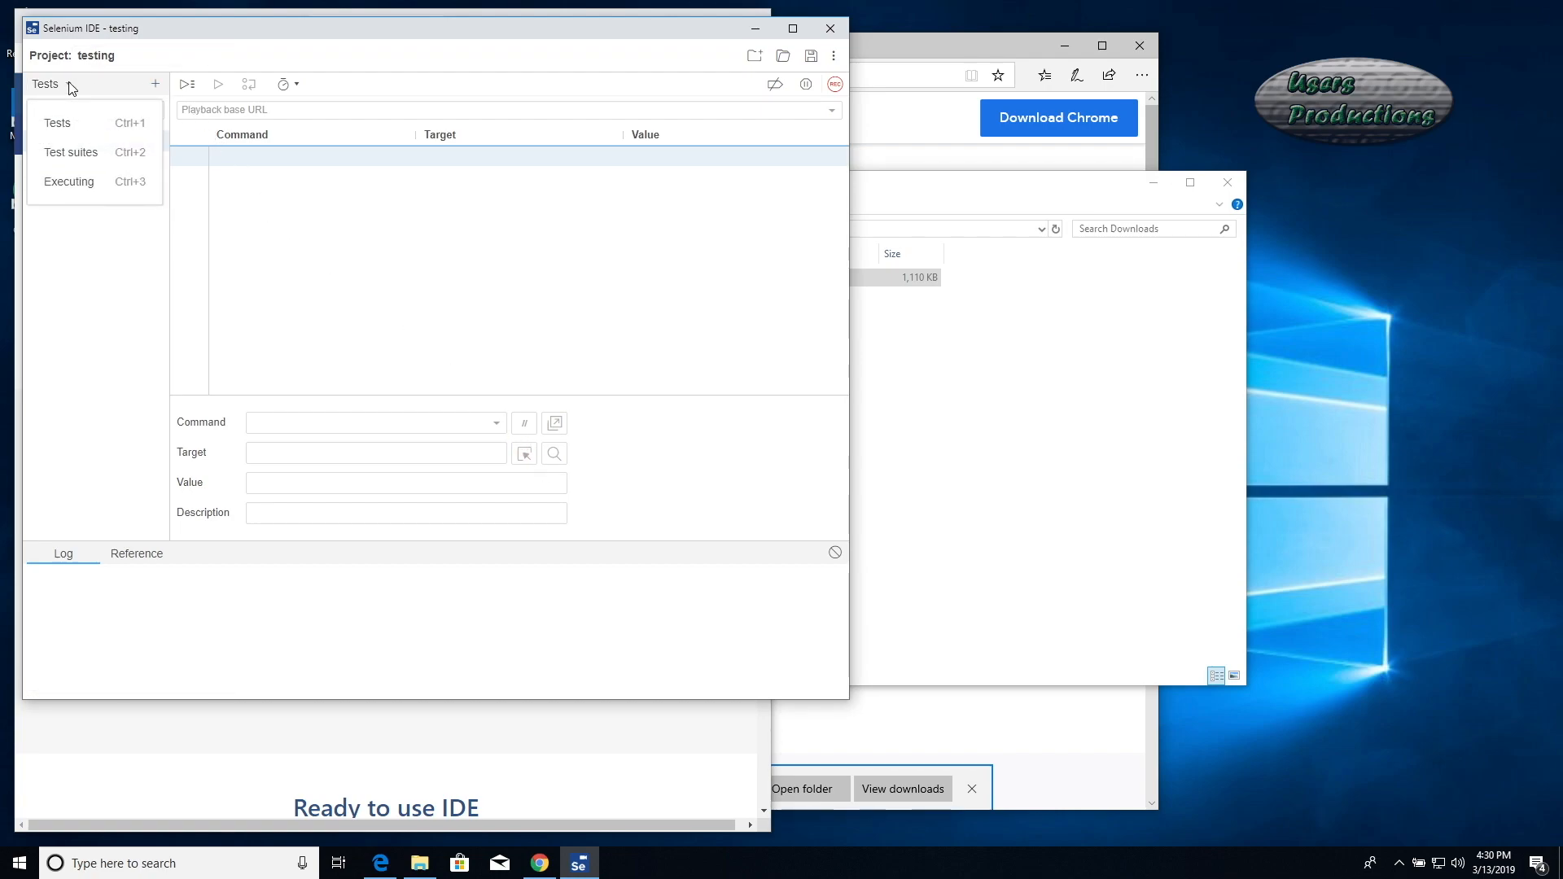
click(90, 250)
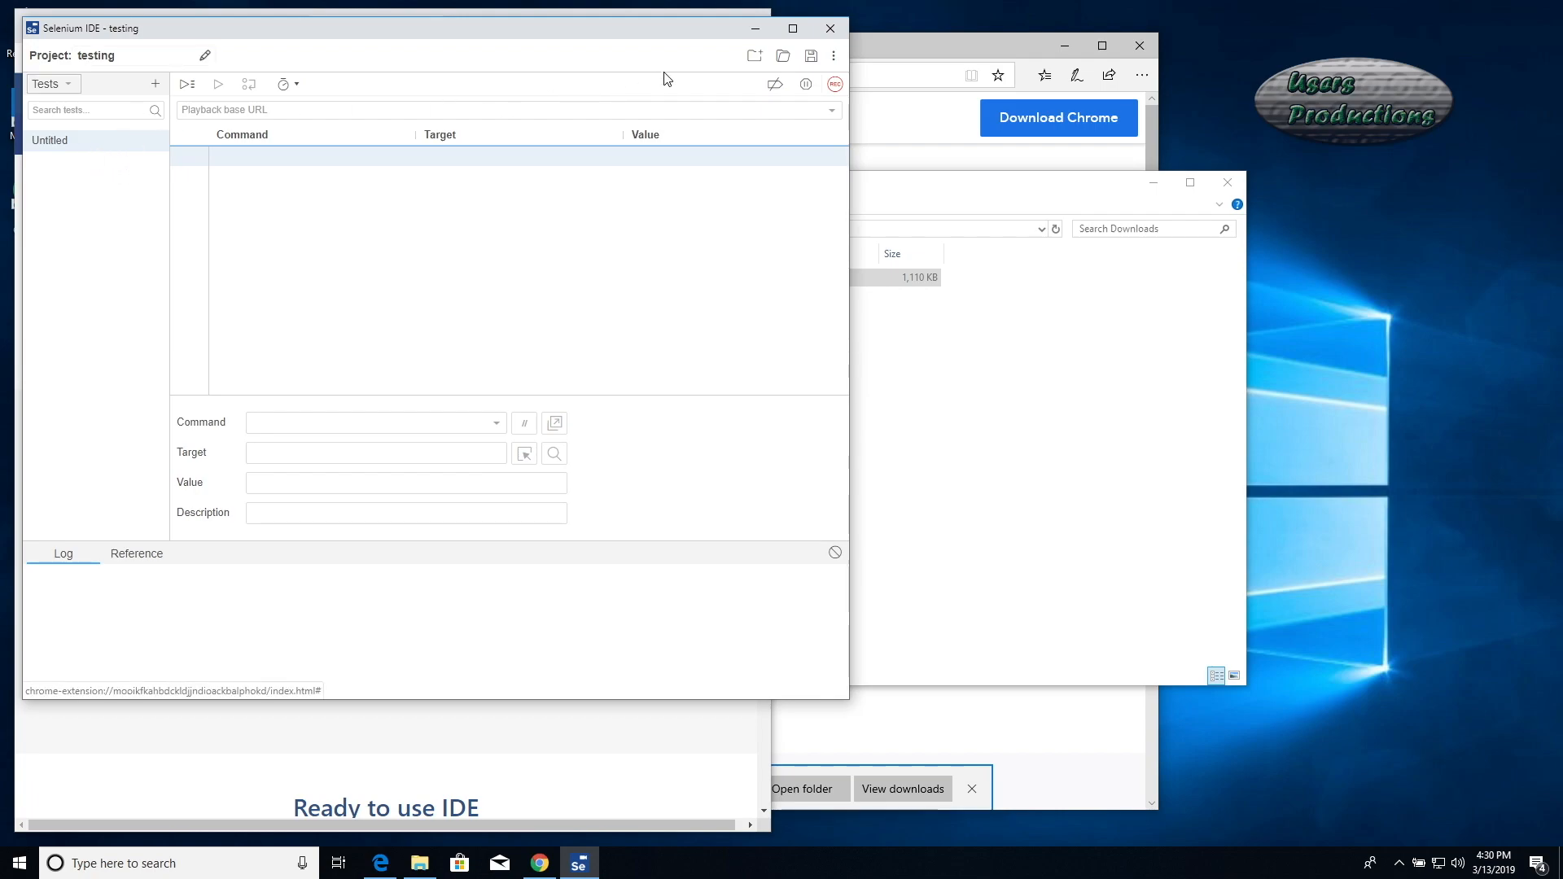
click(834, 55)
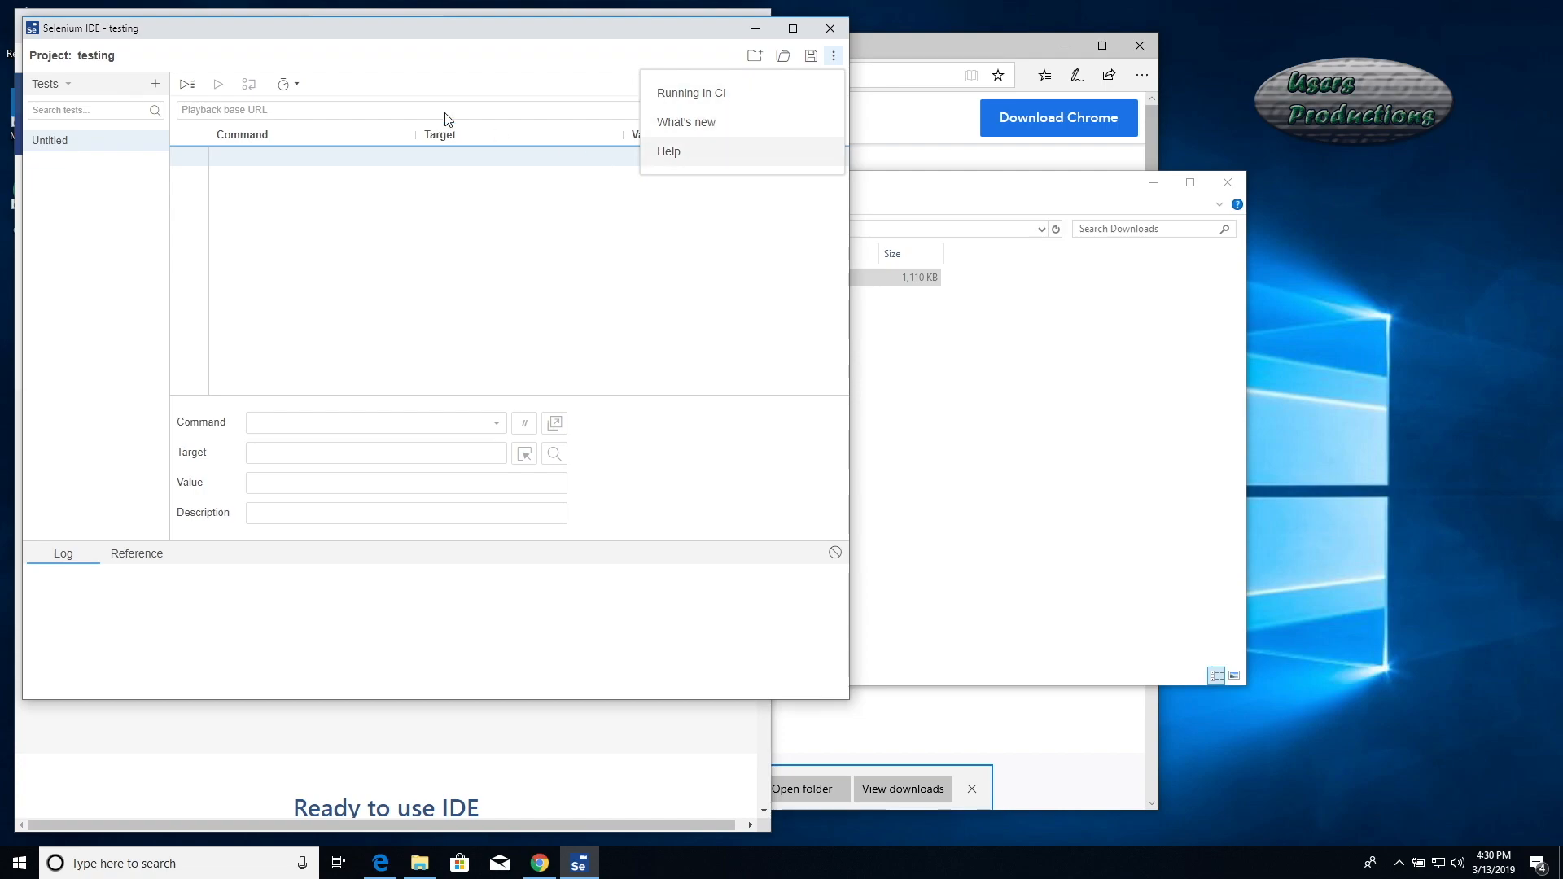
click(157, 85)
Add a new test case named "testing" to the project
click(154, 85)
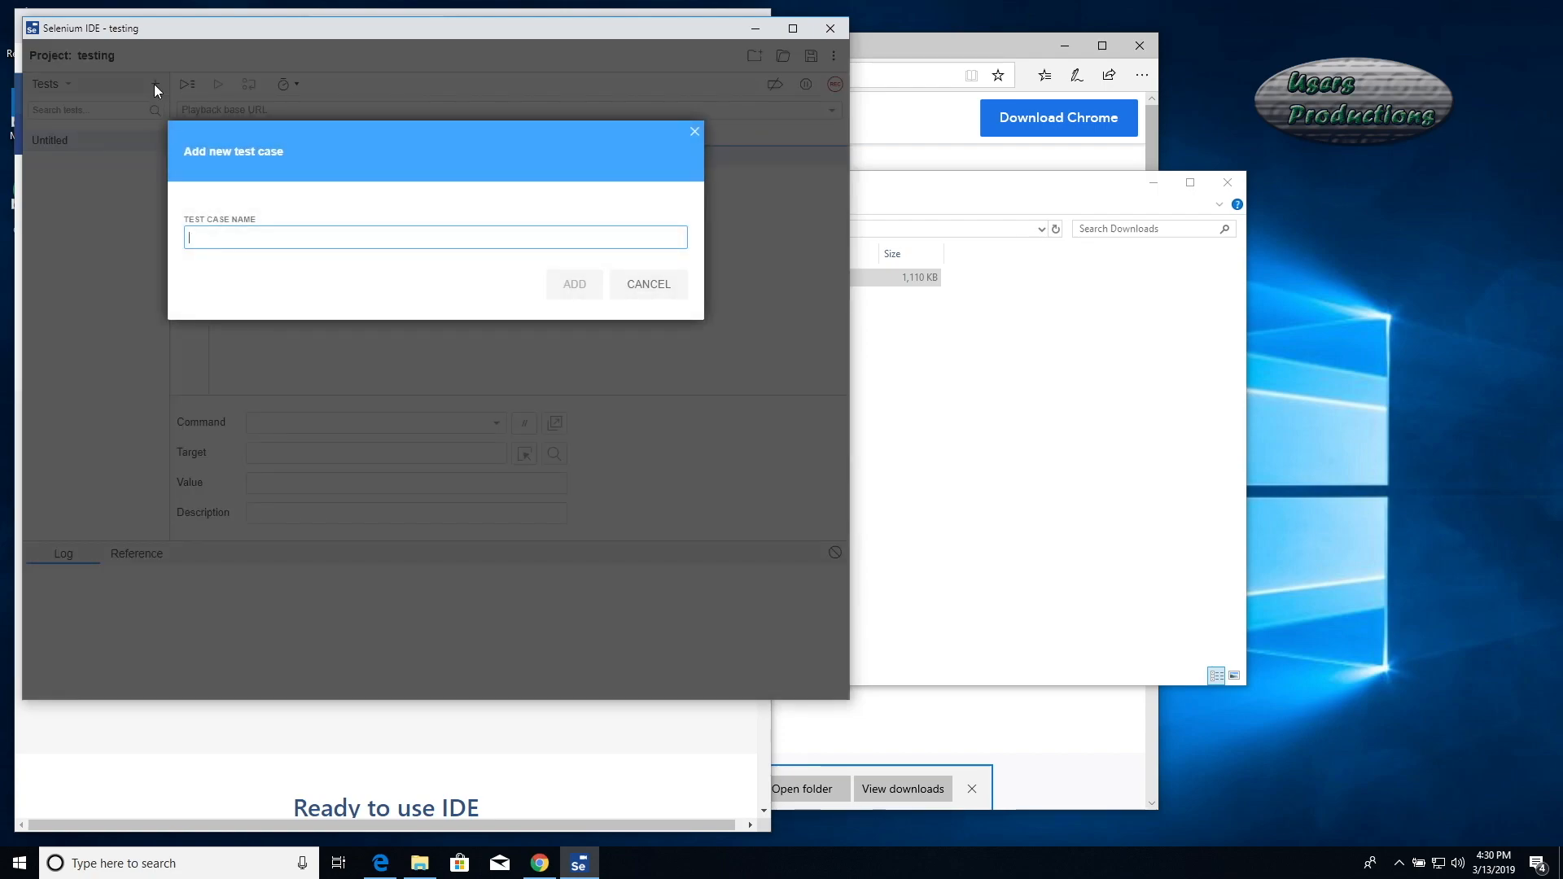
text(testing)
click(559, 291)
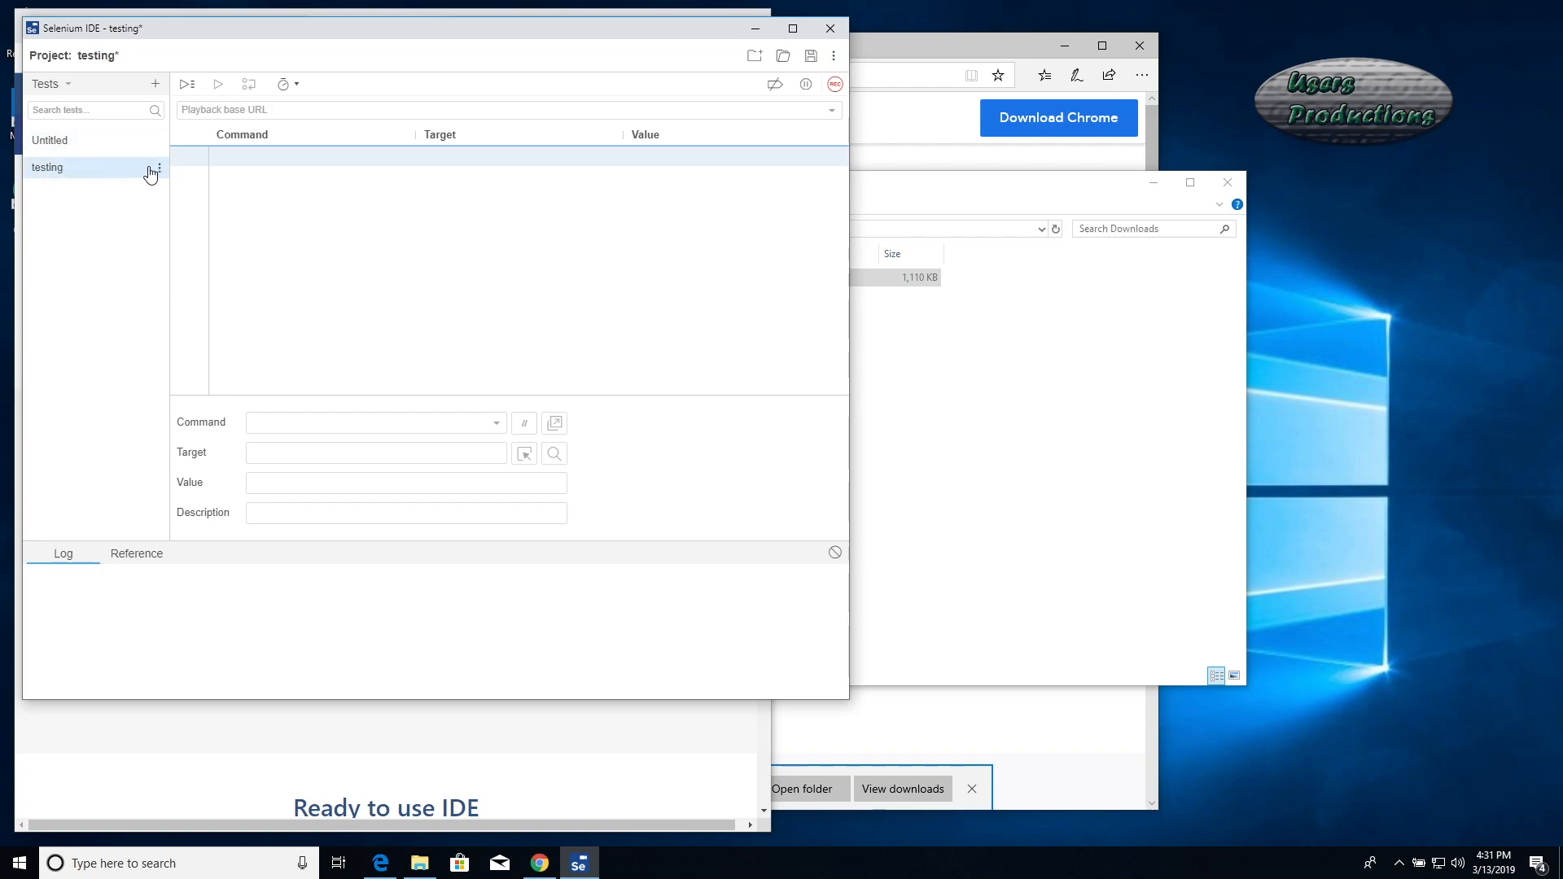
click(159, 169)
click(84, 344)
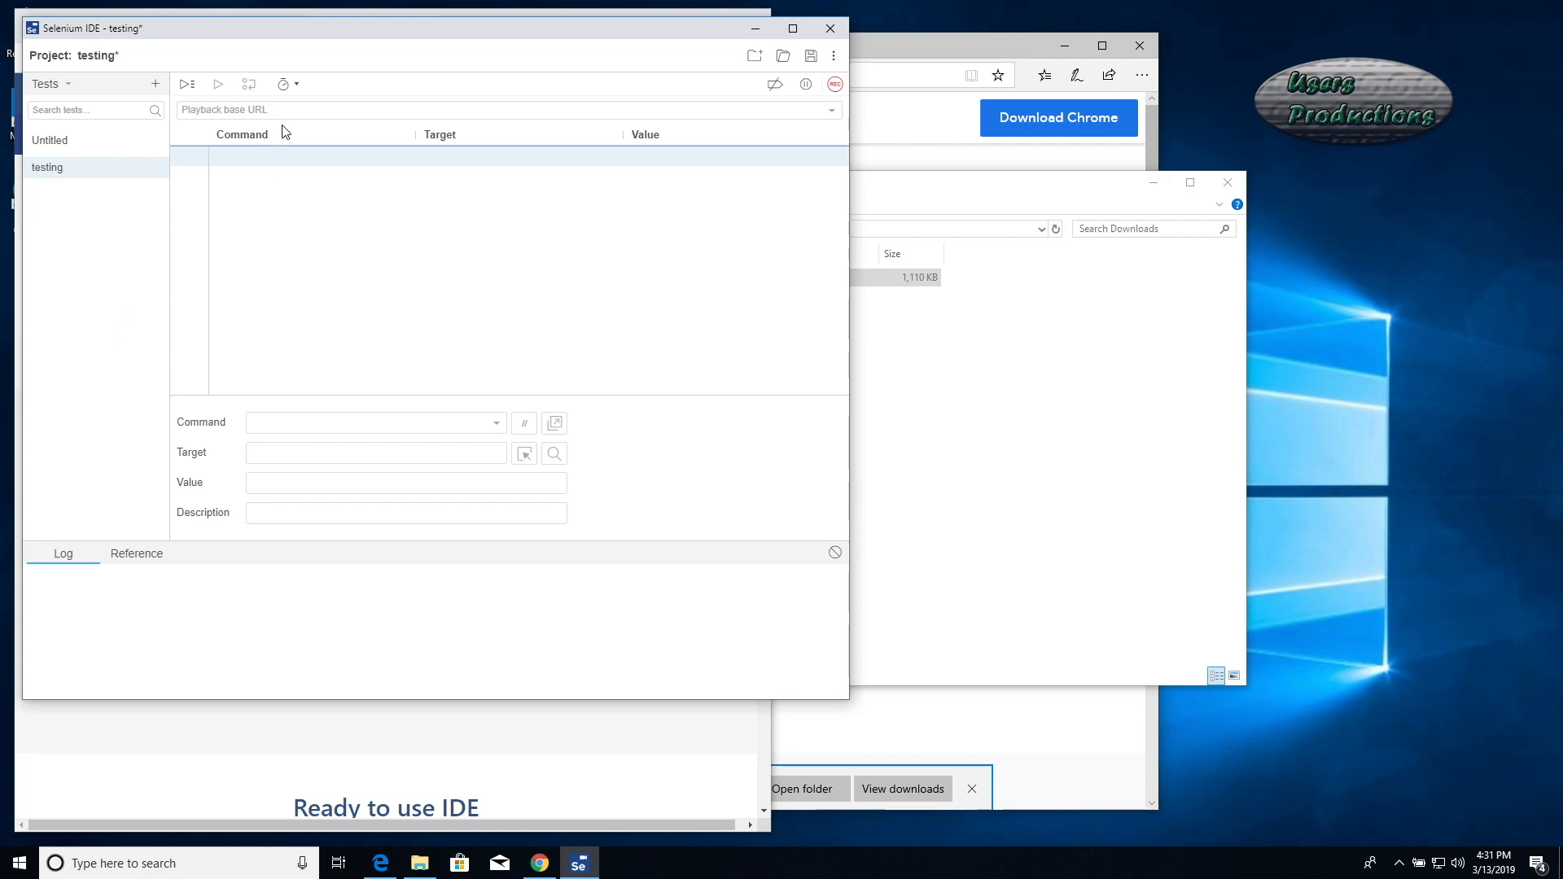